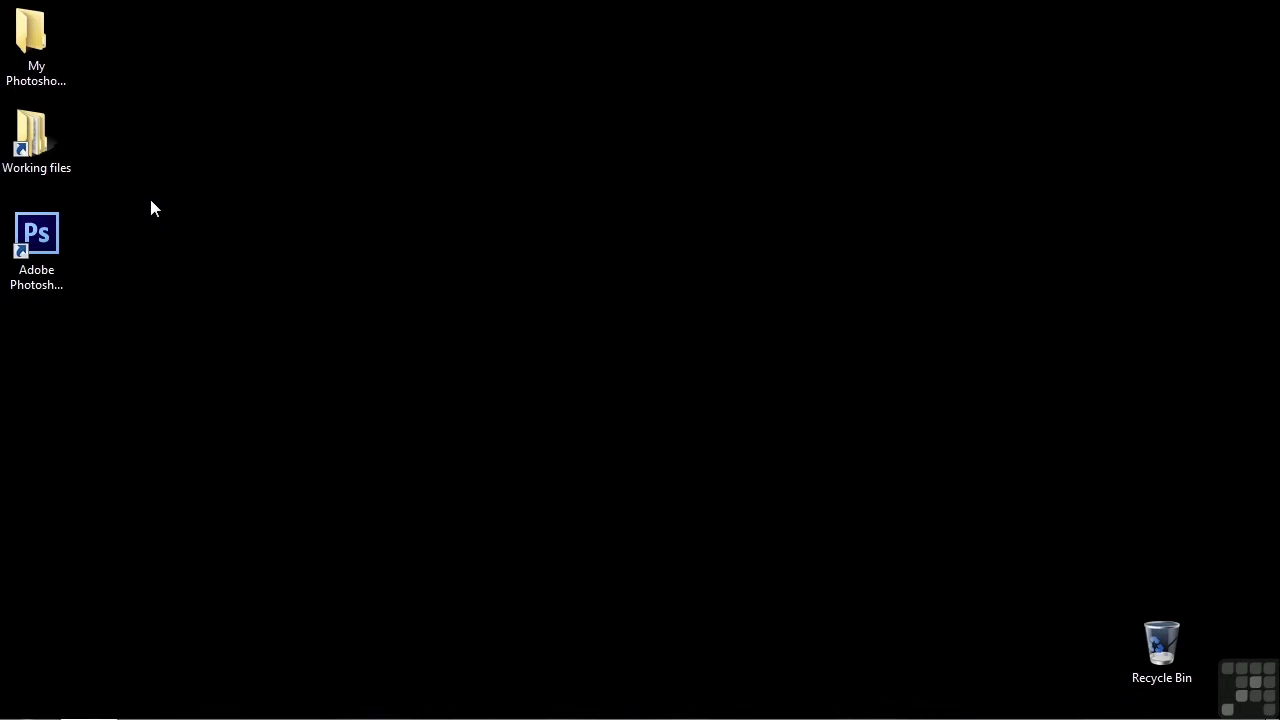
- Open materials.psd from Working files > Photoshop projects in Photoshop
double_click(36, 138)
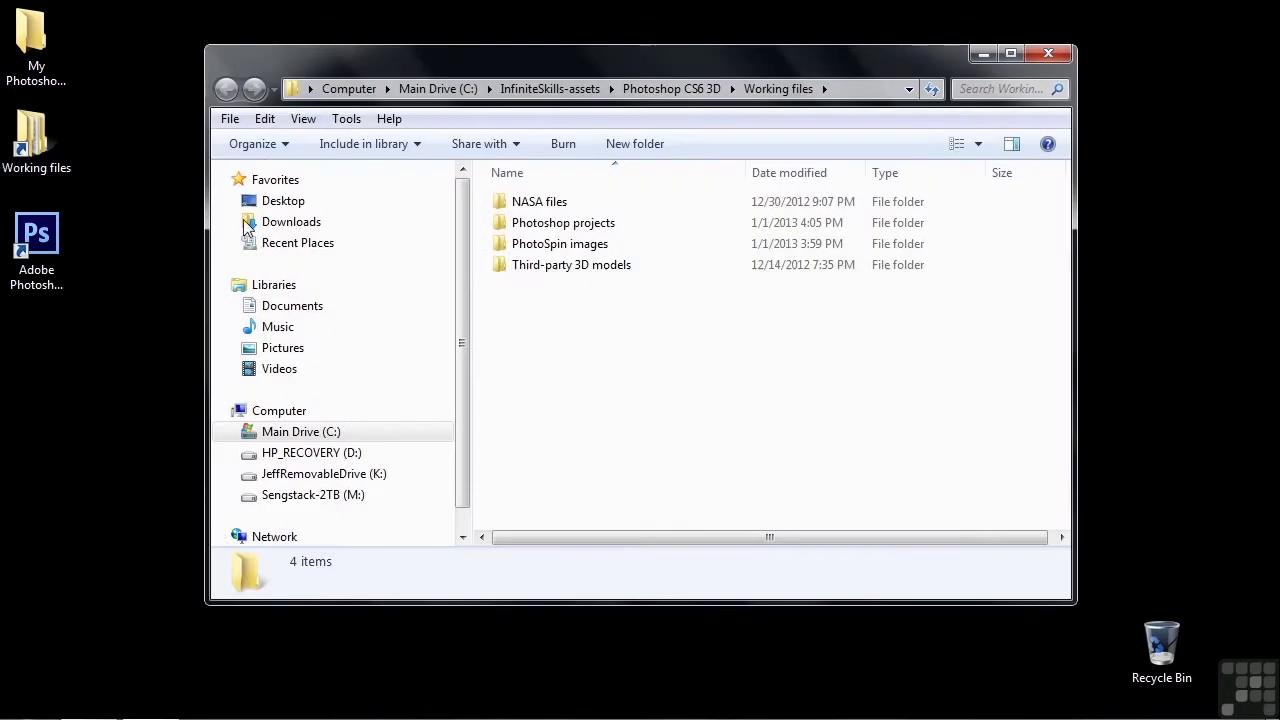
double_click(563, 226)
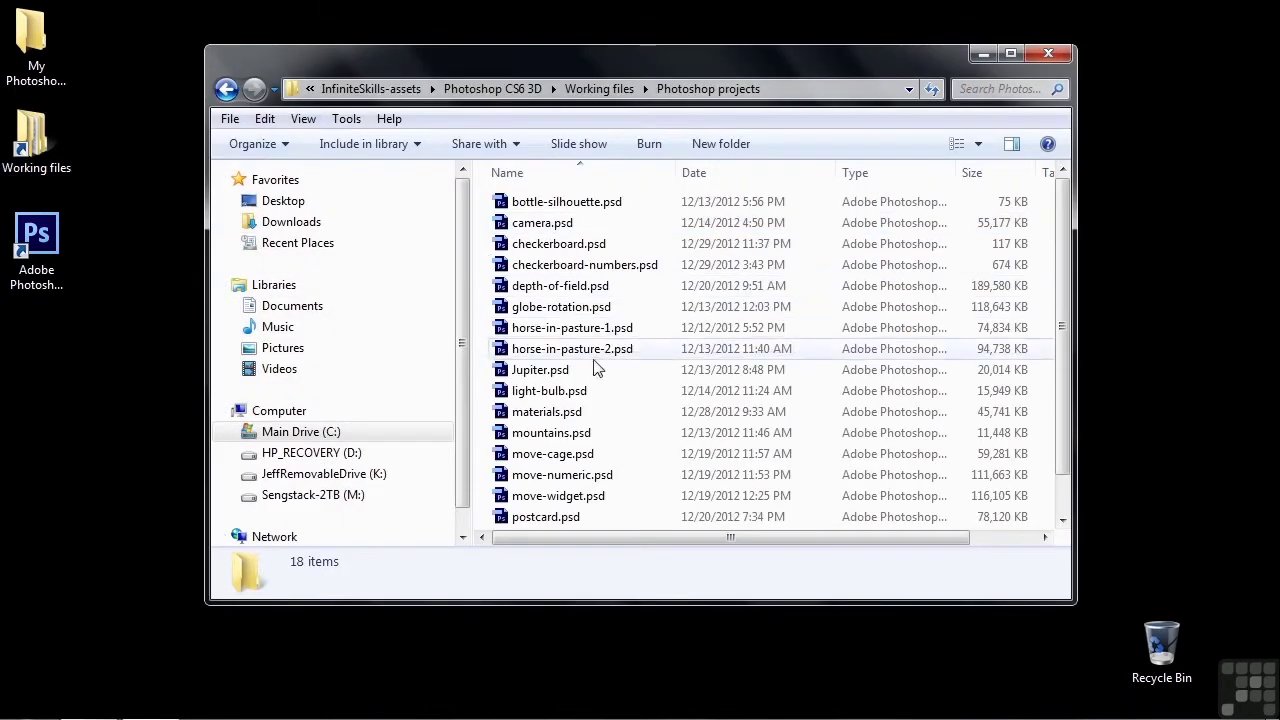
double_click(580, 411)
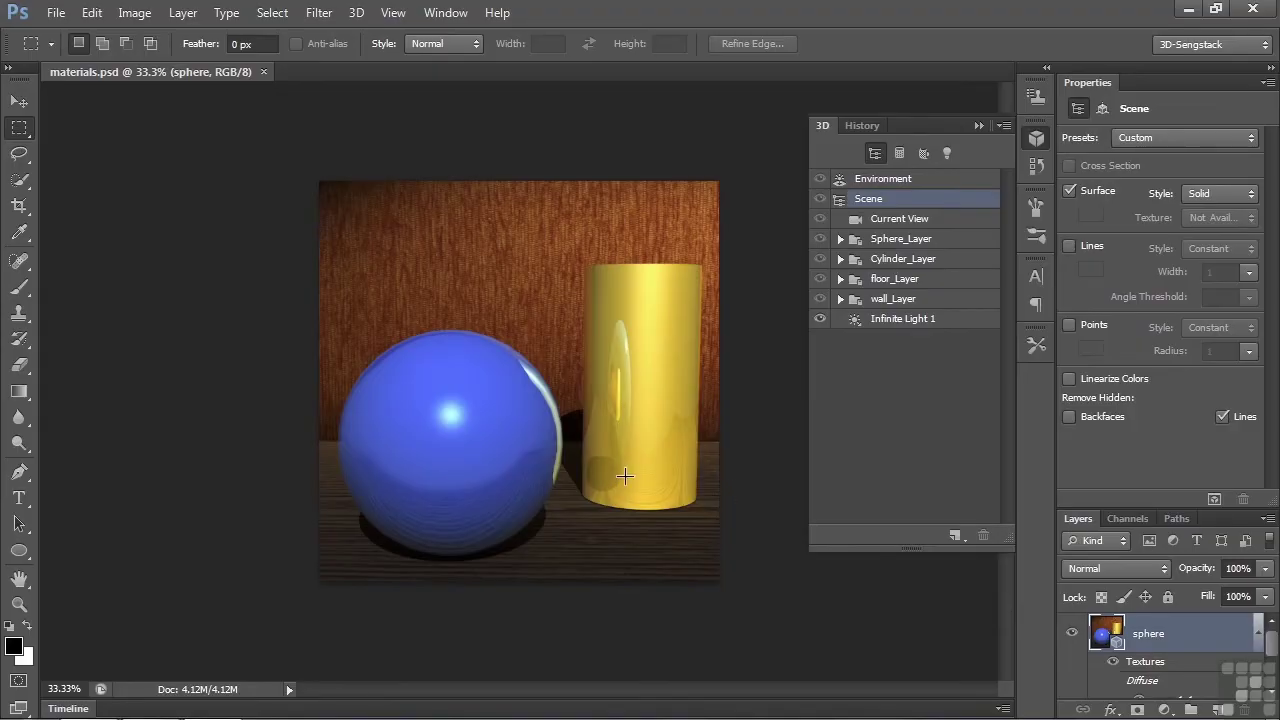
- With the Move tool, select the blue sphere and its Sphere_Material to show its material properties
key("v")
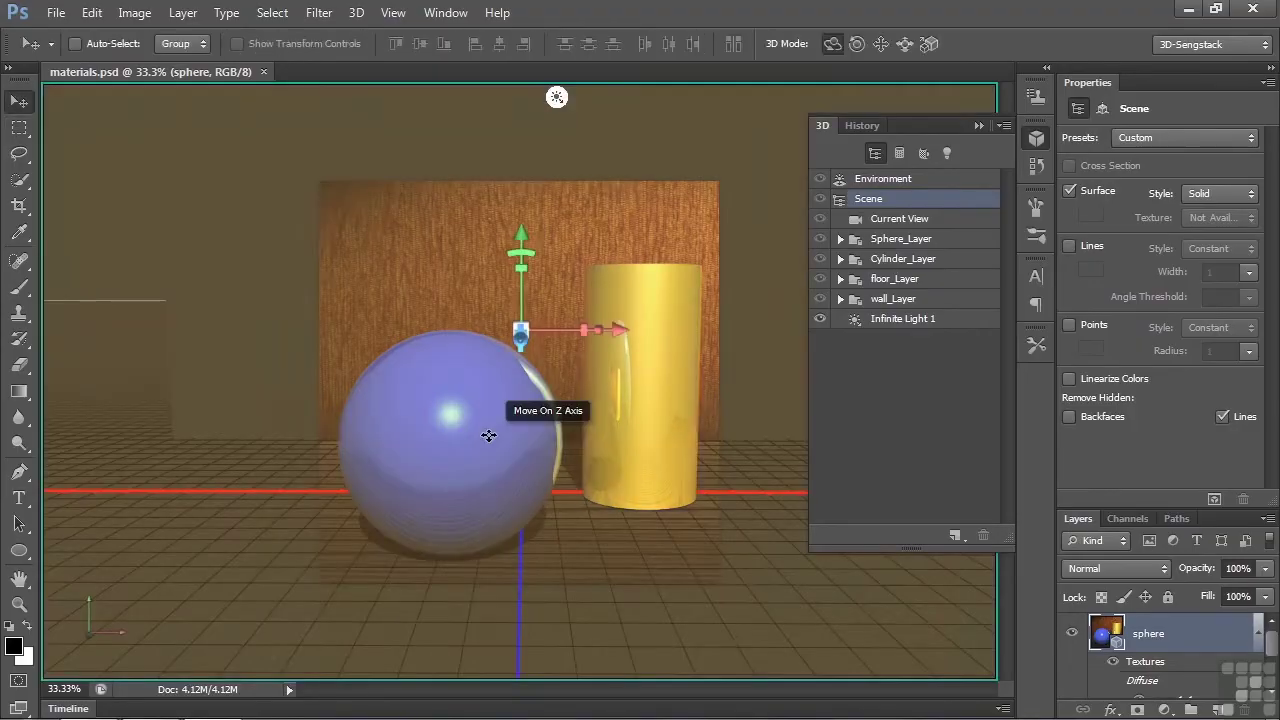
left_click(489, 436)
left_click(489, 432)
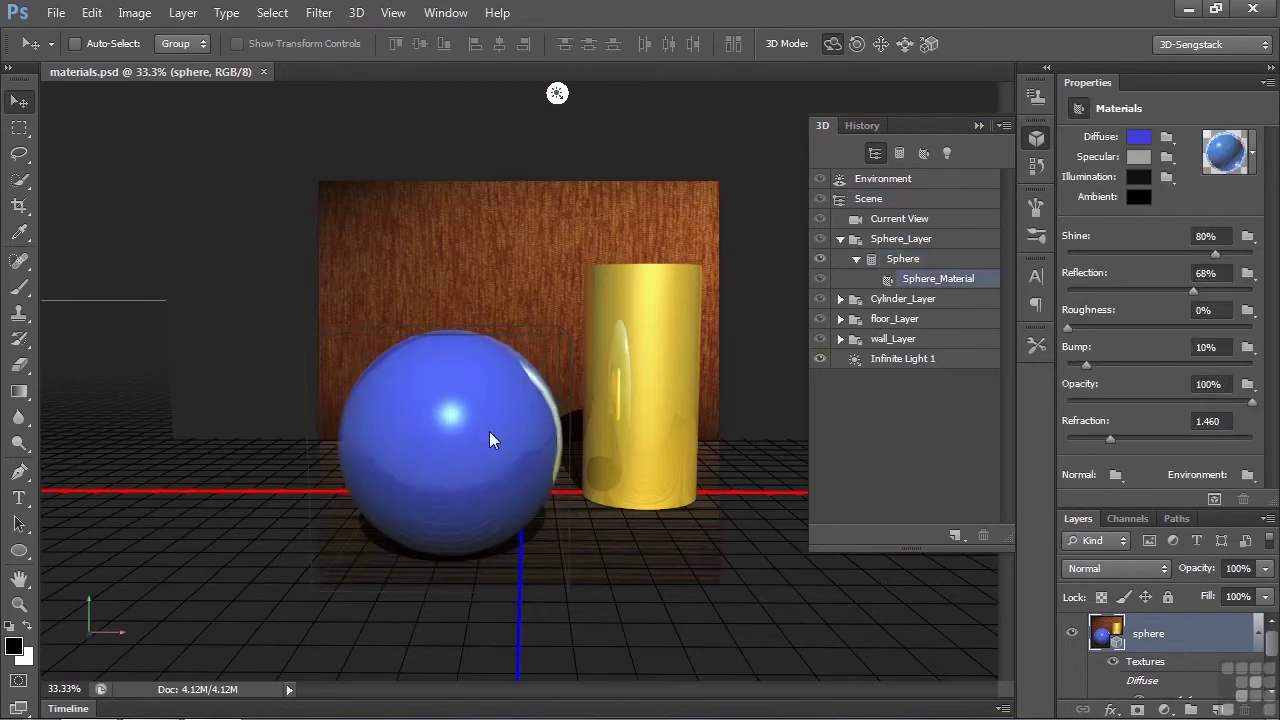
- Try out hues and set the sphere's Specular colour to deep pink db2561
left_click(1137, 158)
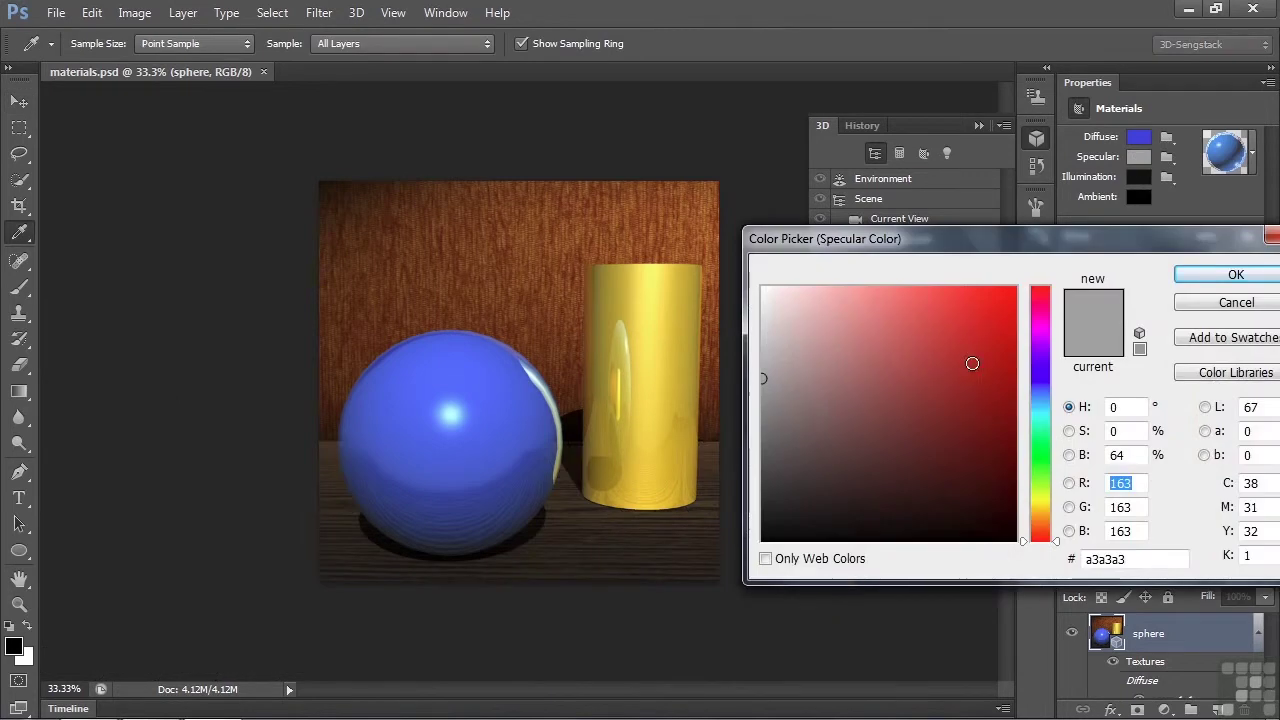
left_click_drag(888, 366, 994, 305)
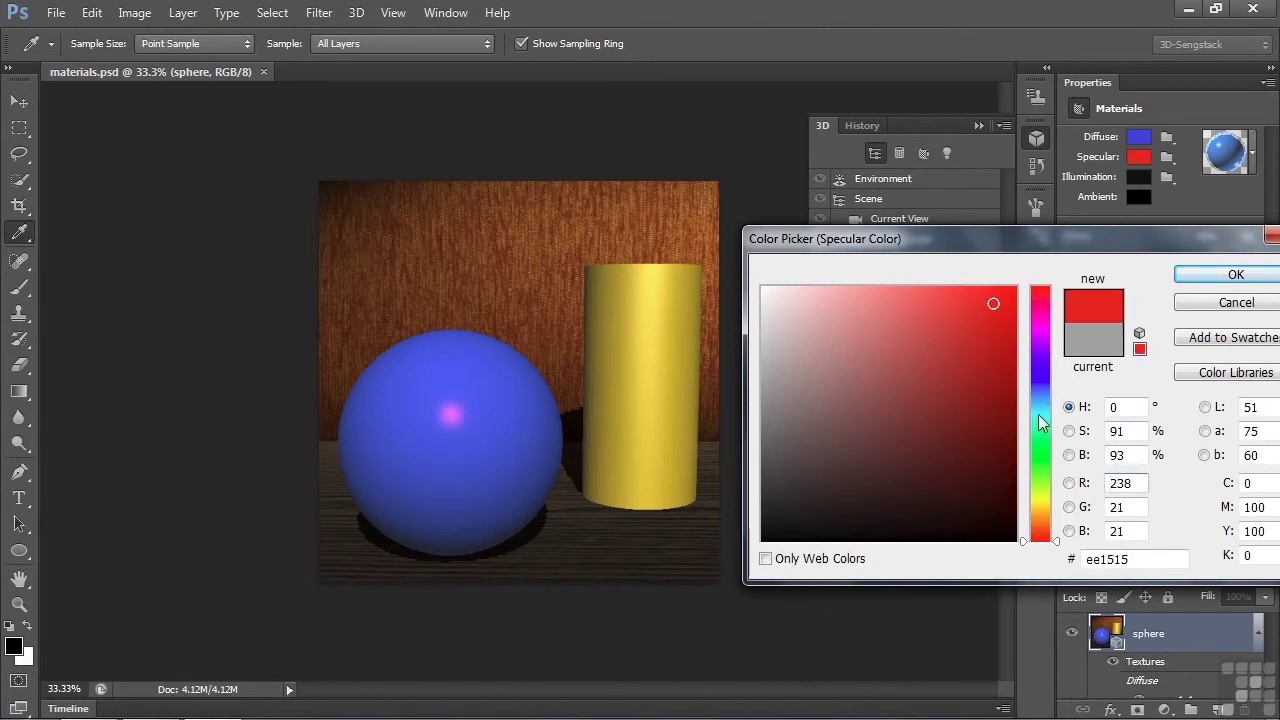
left_click(1040, 410)
left_click(1040, 456)
left_click_drag(958, 462, 975, 328)
left_click(1040, 368)
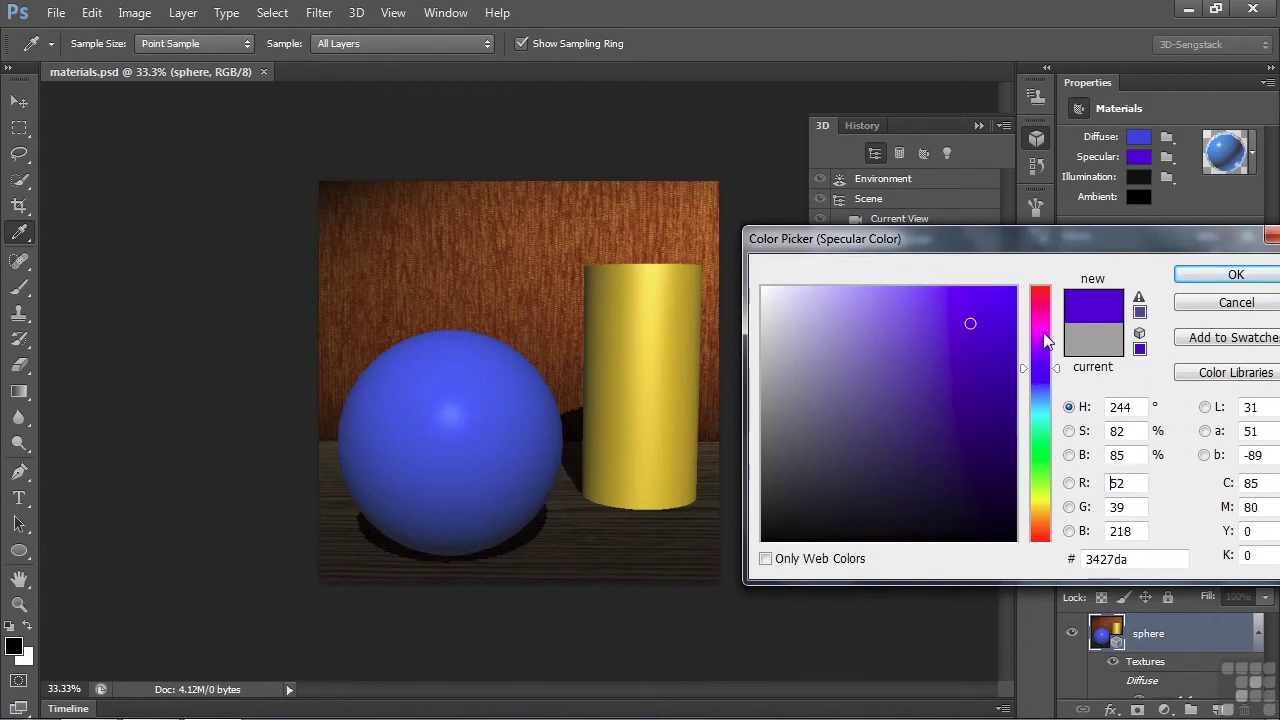
left_click(1040, 300)
left_click(990, 307)
mouse_move(990, 307)
left_mouse_down()
mouse_move(997, 298)
mouse_move(981, 327)
left_mouse_up()
left_click(1236, 276)
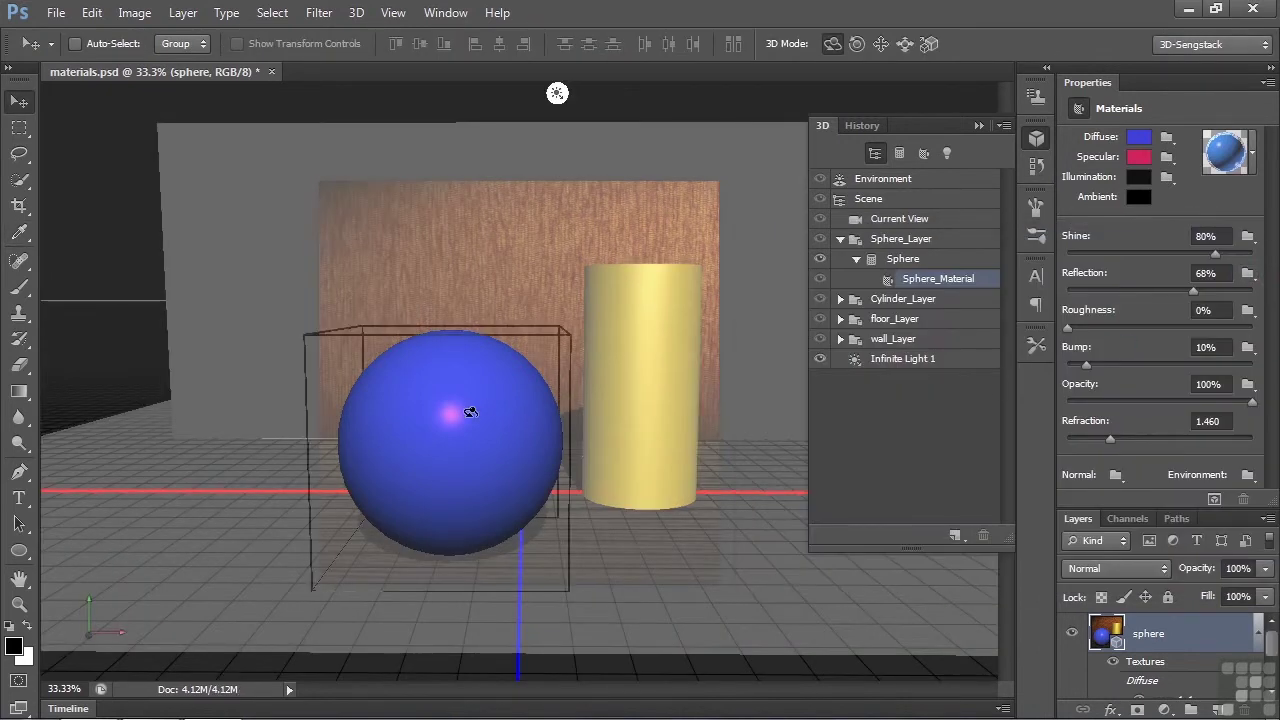
- Drag the sphere material's Shine down from 80% to roughly 66%
mouse_move(1209, 262)
left_mouse_down()
mouse_move(1020, 277)
mouse_move(1260, 260)
mouse_move(1190, 273)
left_mouse_up()
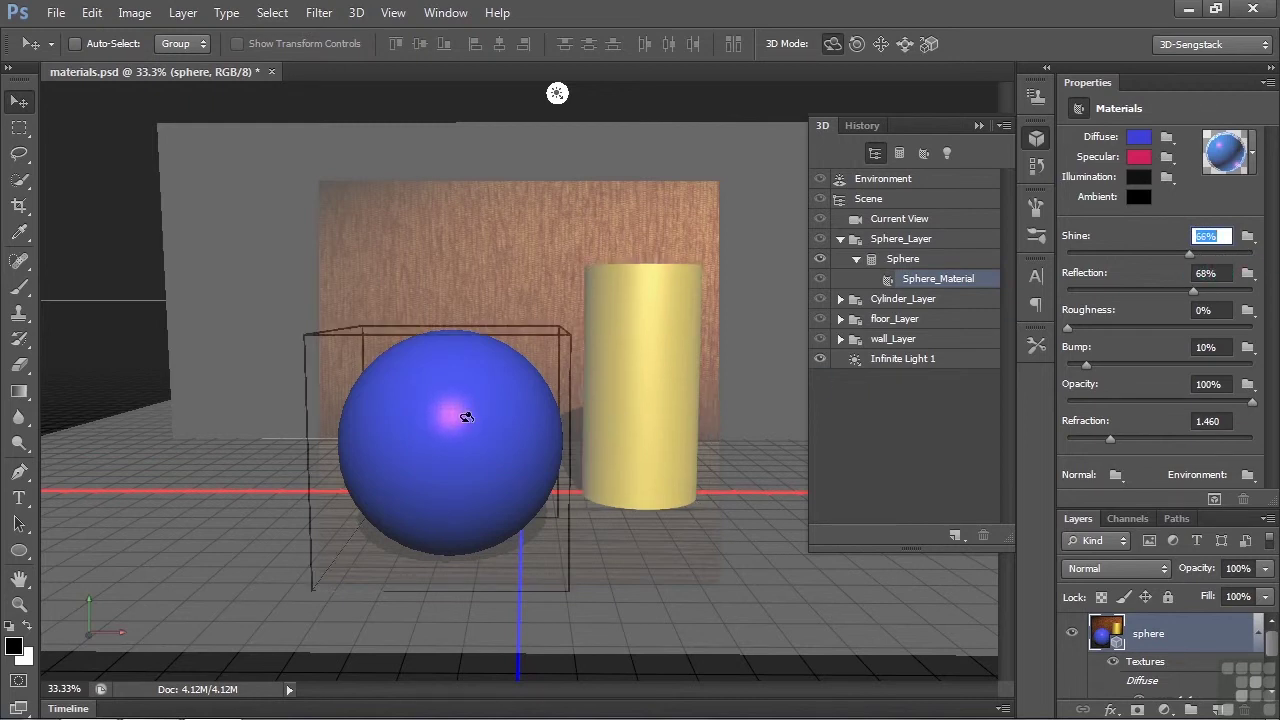
- Set the Environment light intensity to 182%, hiding Infinite Light 1 meanwhile, then showing it again
left_click(895, 362)
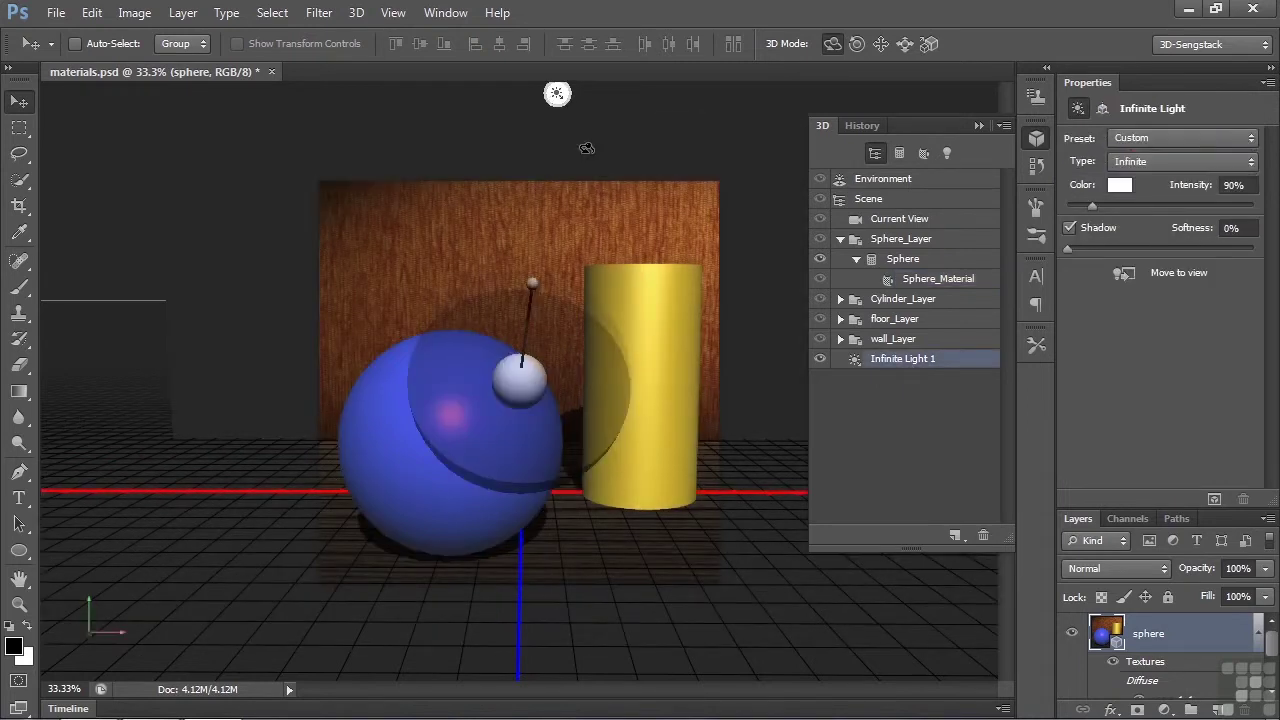
left_click(820, 359)
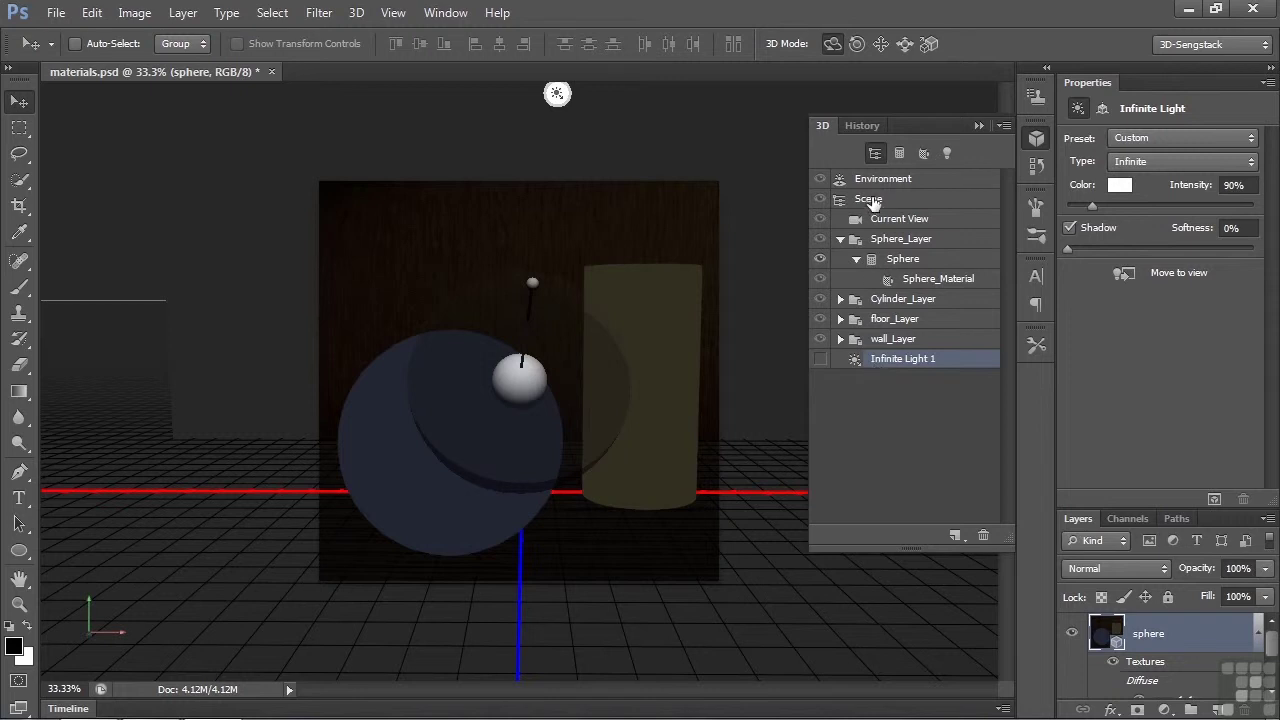
left_click(887, 181)
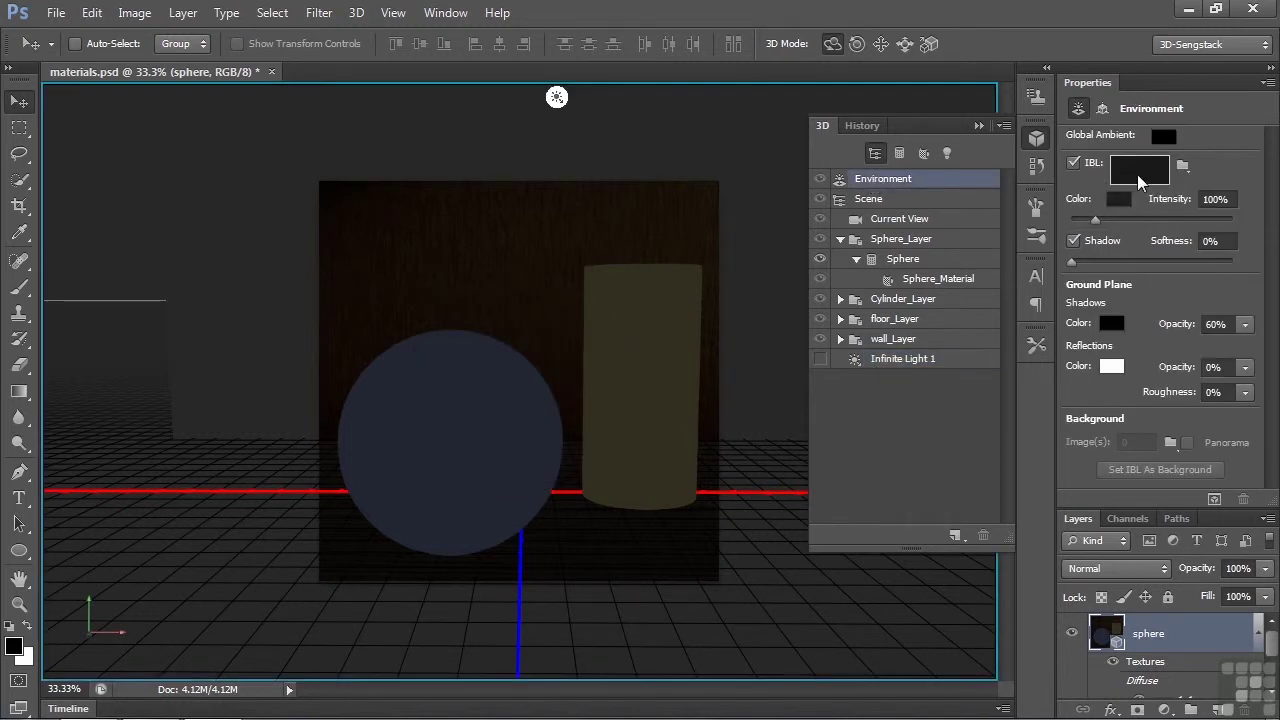
mouse_move(1099, 221)
left_mouse_down()
mouse_move(1192, 230)
mouse_move(1185, 247)
mouse_move(1134, 266)
mouse_move(1114, 229)
left_mouse_up()
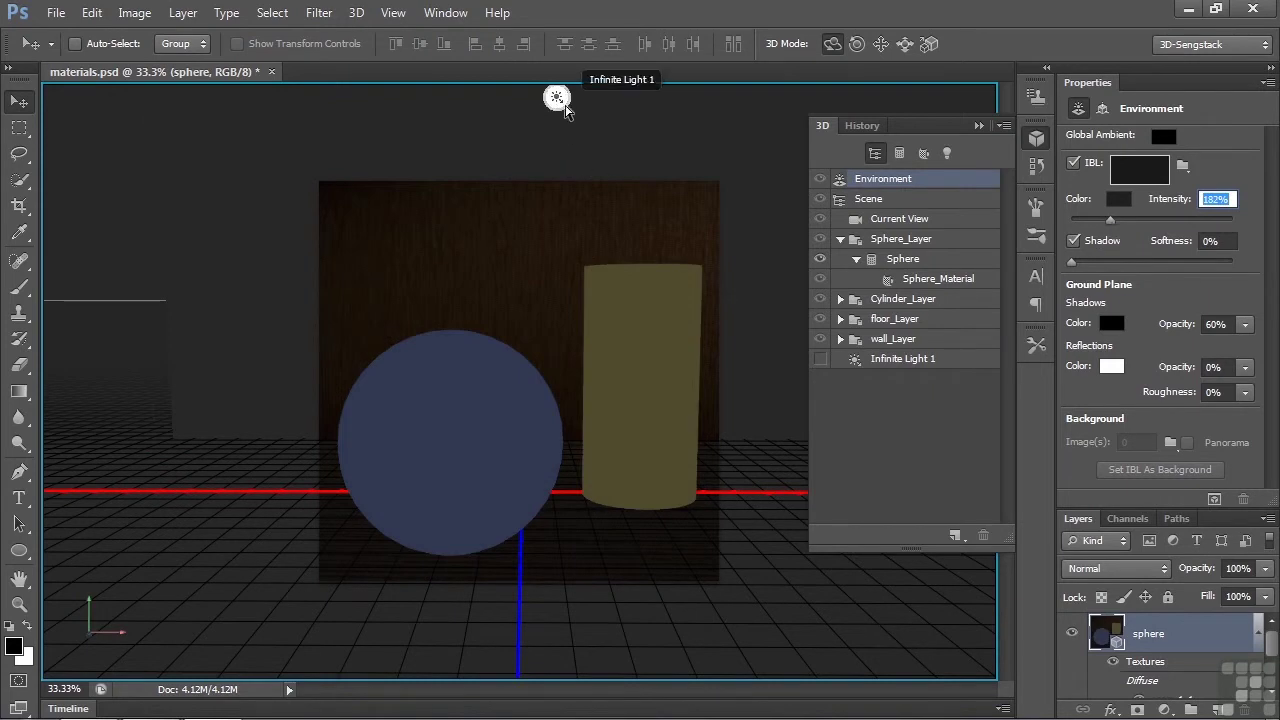
left_click(820, 359)
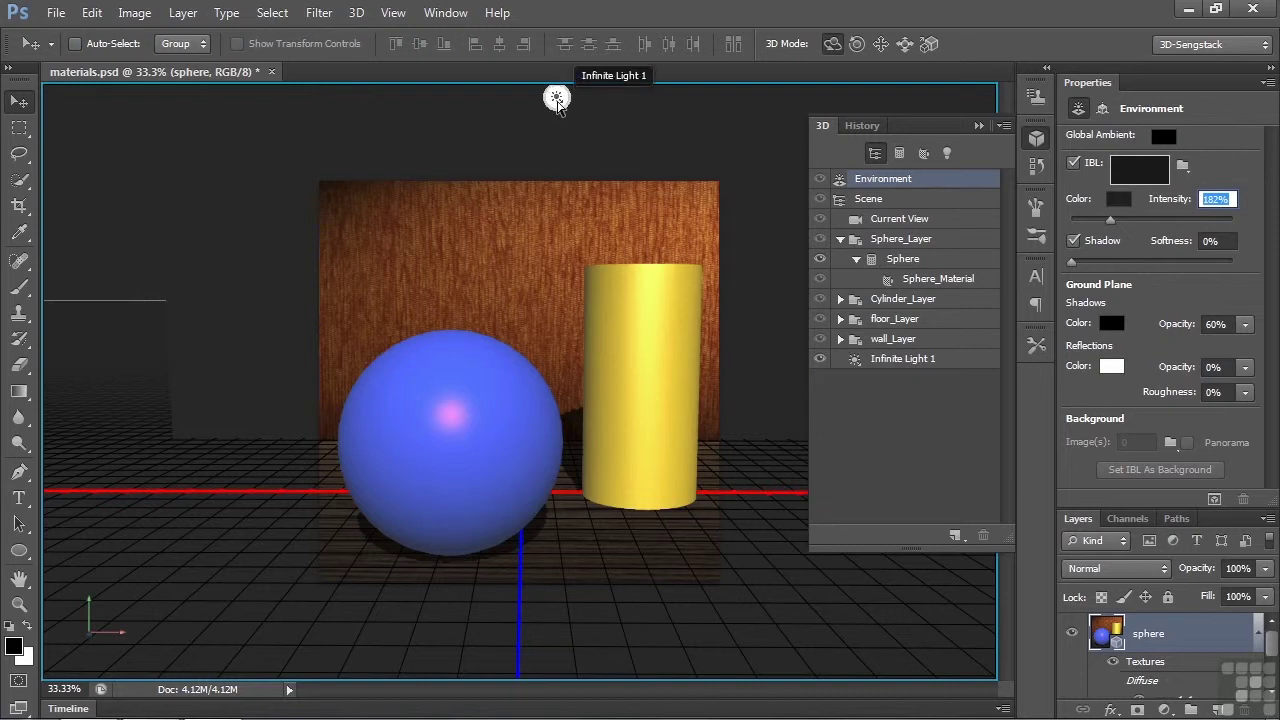
- Reselect Sphere_Material and reset its Specular colour to a neutral mid grey
left_click(921, 280)
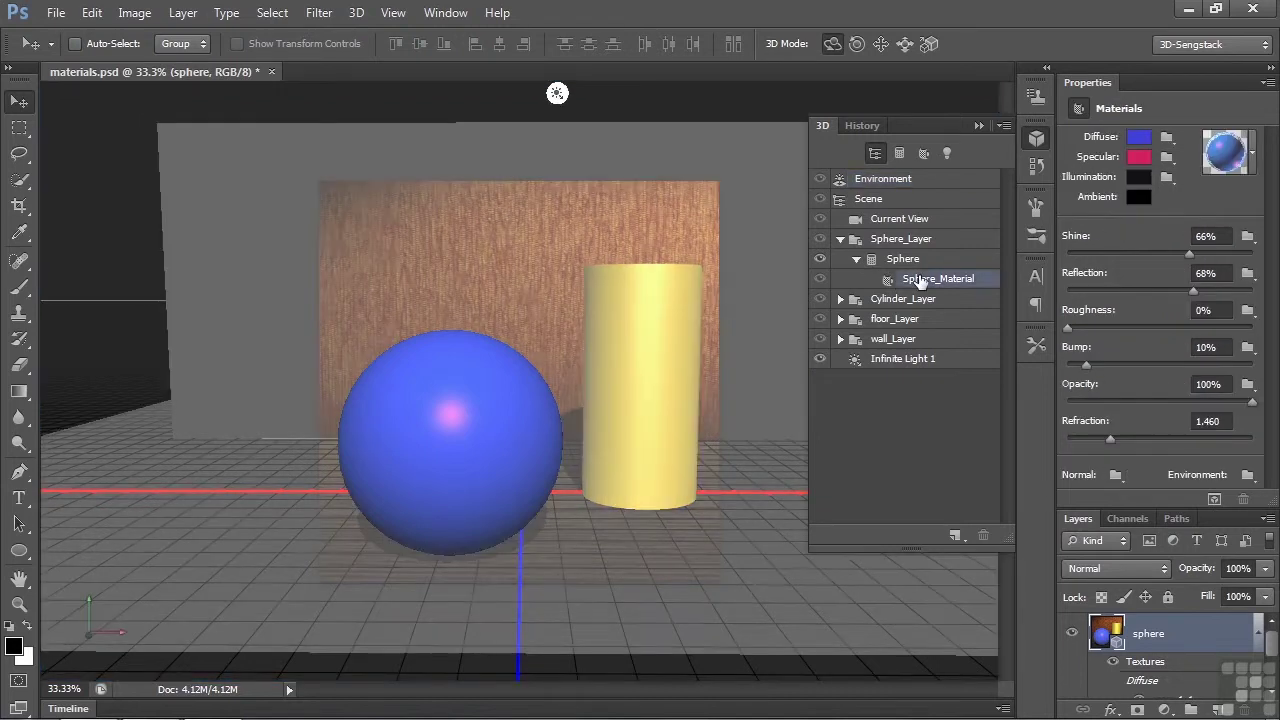
left_click(1140, 157)
mouse_move(880, 324)
left_mouse_down()
mouse_move(843, 374)
mouse_move(756, 438)
left_mouse_up()
left_click(1236, 275)
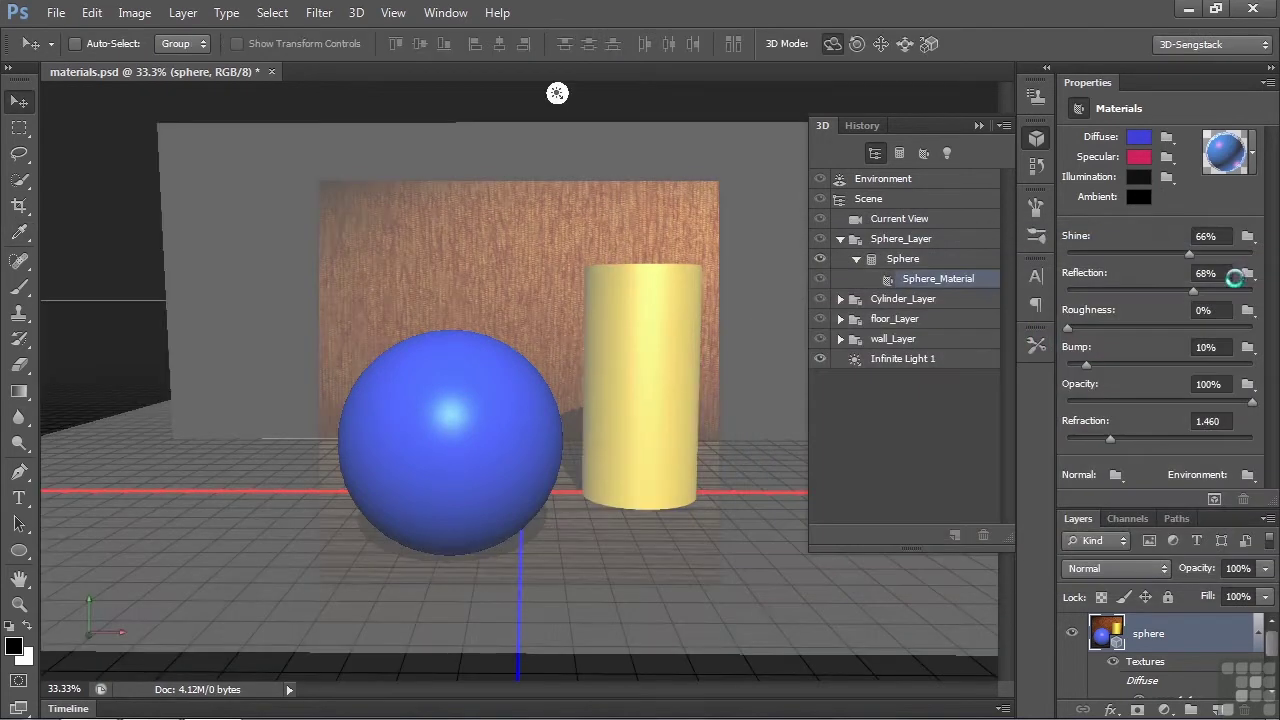
- Try out colours and set the sphere's Illumination colour to bright orange f36008
left_click(1147, 180)
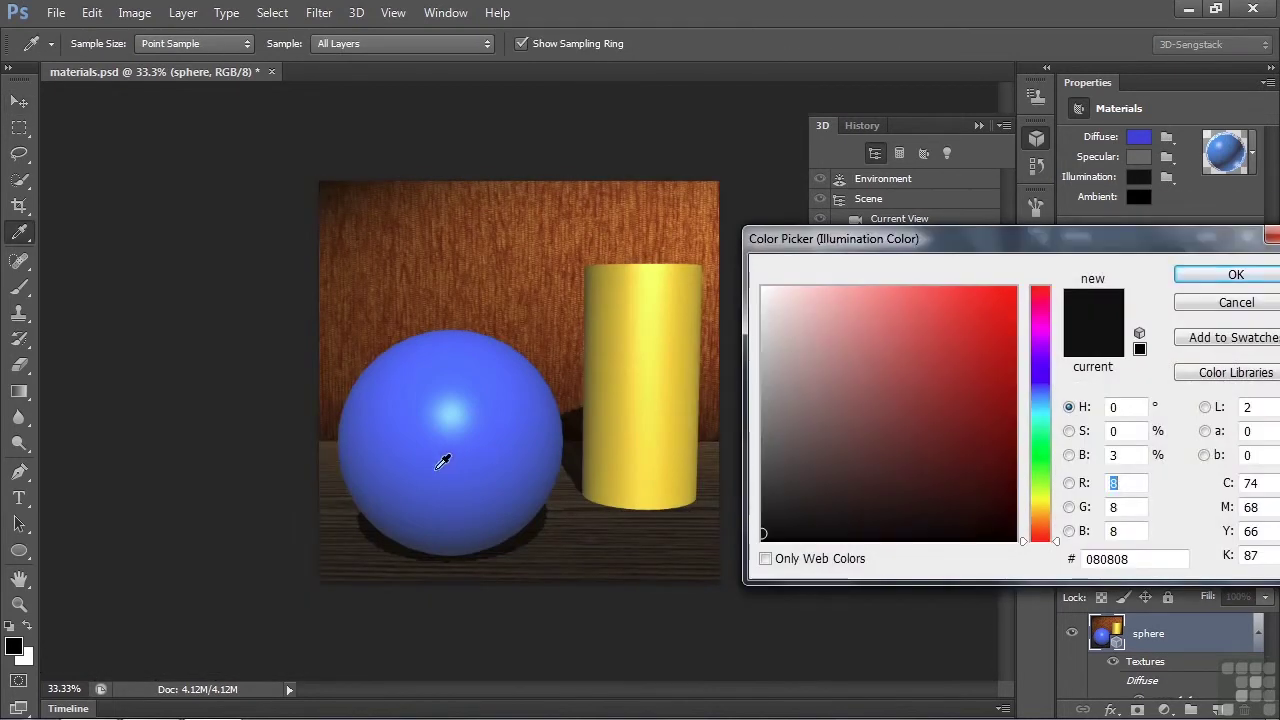
left_click_drag(763, 535, 757, 474)
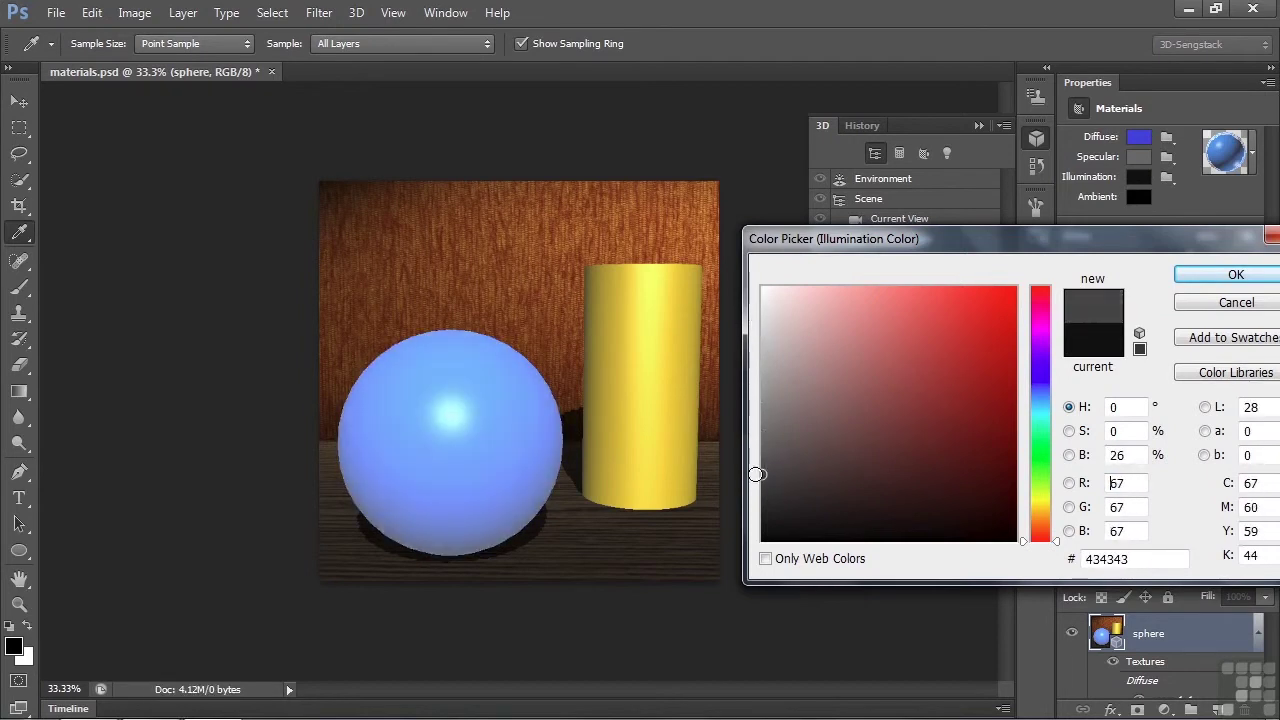
left_click(1040, 448)
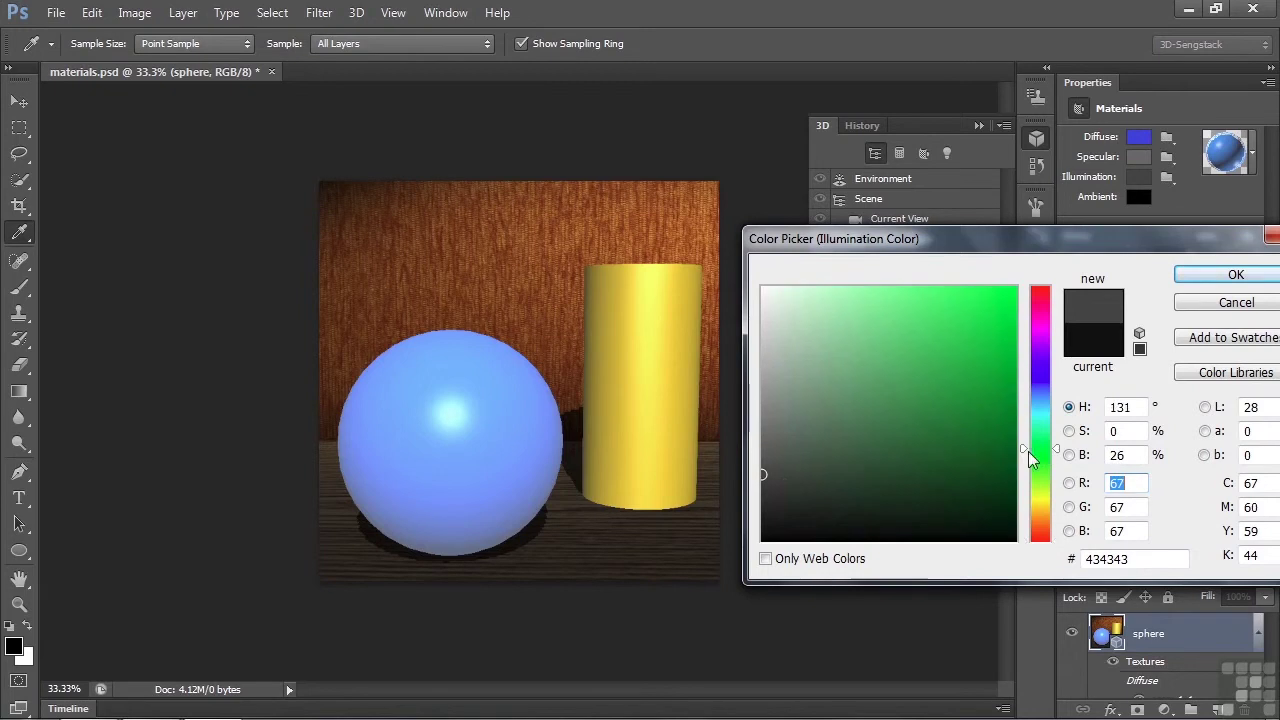
left_click_drag(766, 481, 997, 432)
left_click_drag(1040, 534, 1040, 526)
left_click_drag(999, 432, 1008, 298)
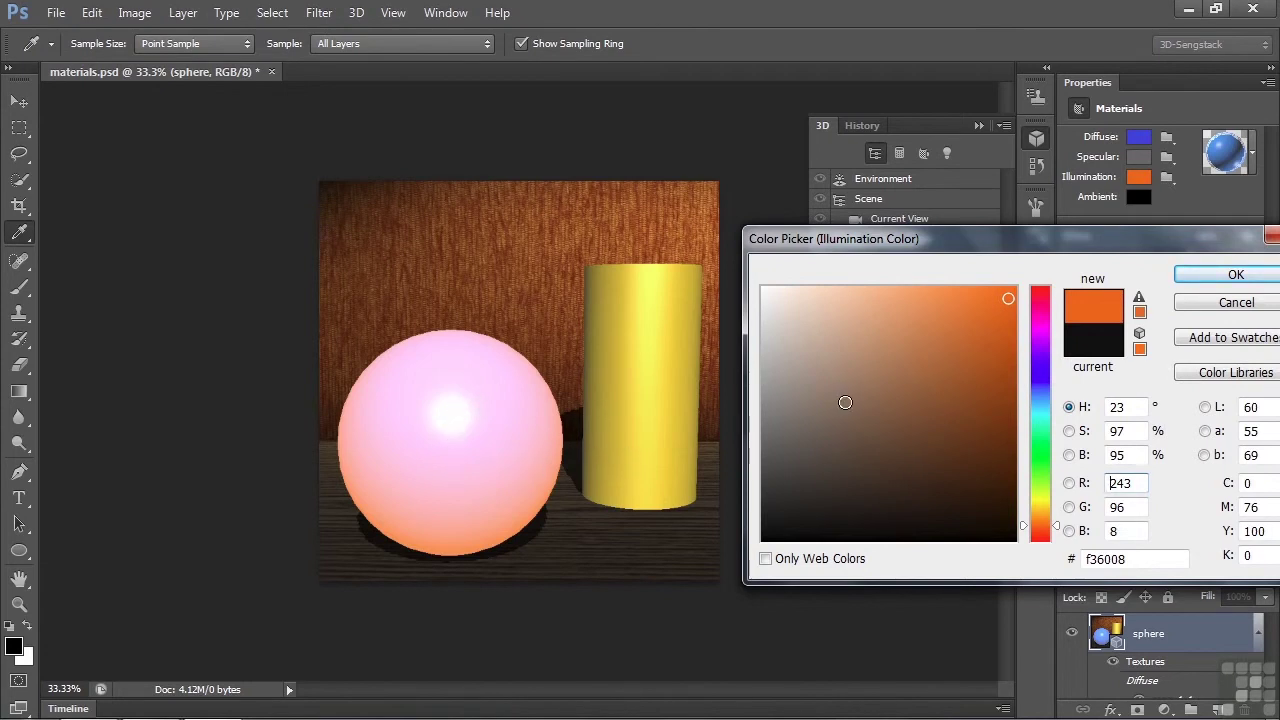
left_click(1213, 276)
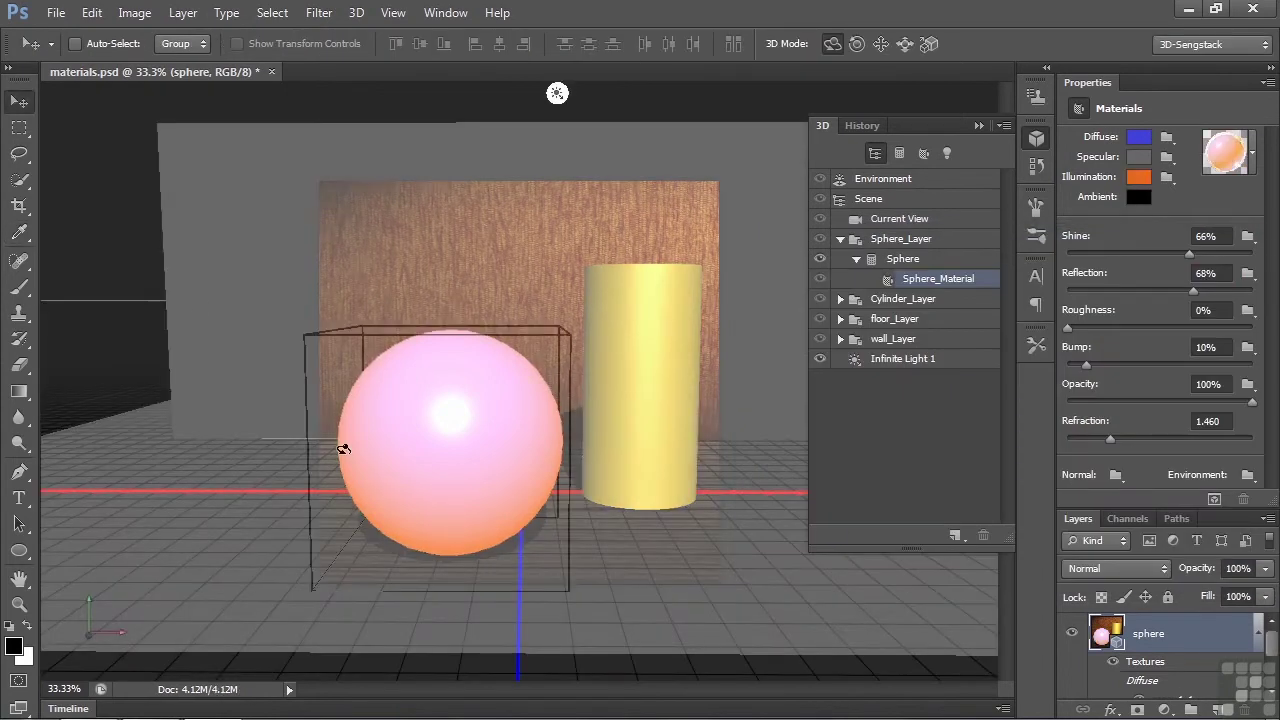
- Marquee the area from the sphere to the canvas bottom, render it, then deselect
left_click(20, 128)
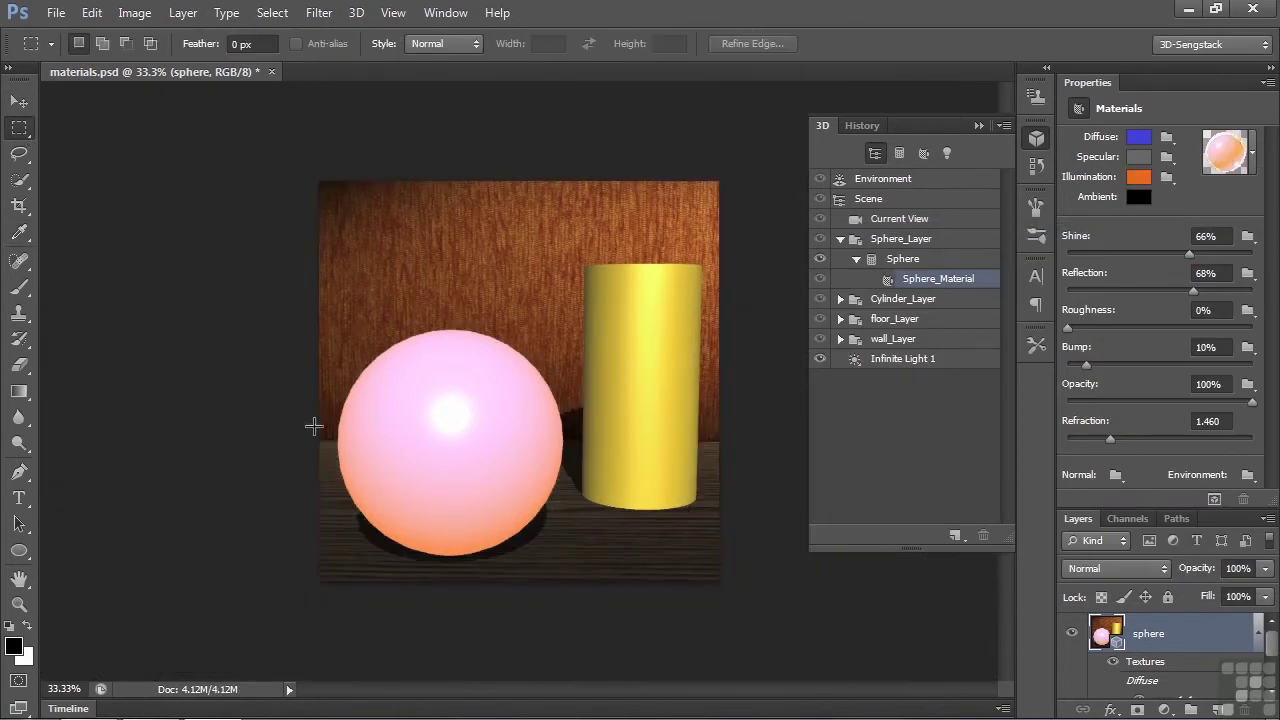
left_click_drag(309, 428, 631, 590)
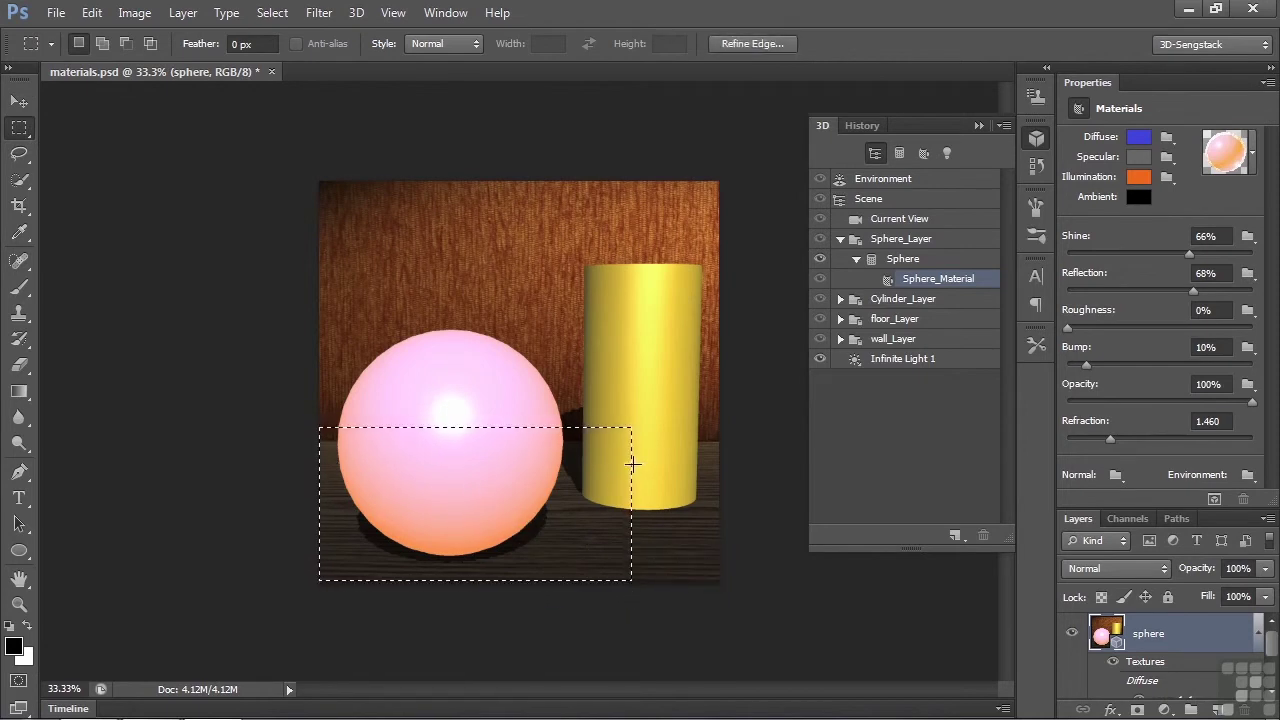
left_click(1215, 499)
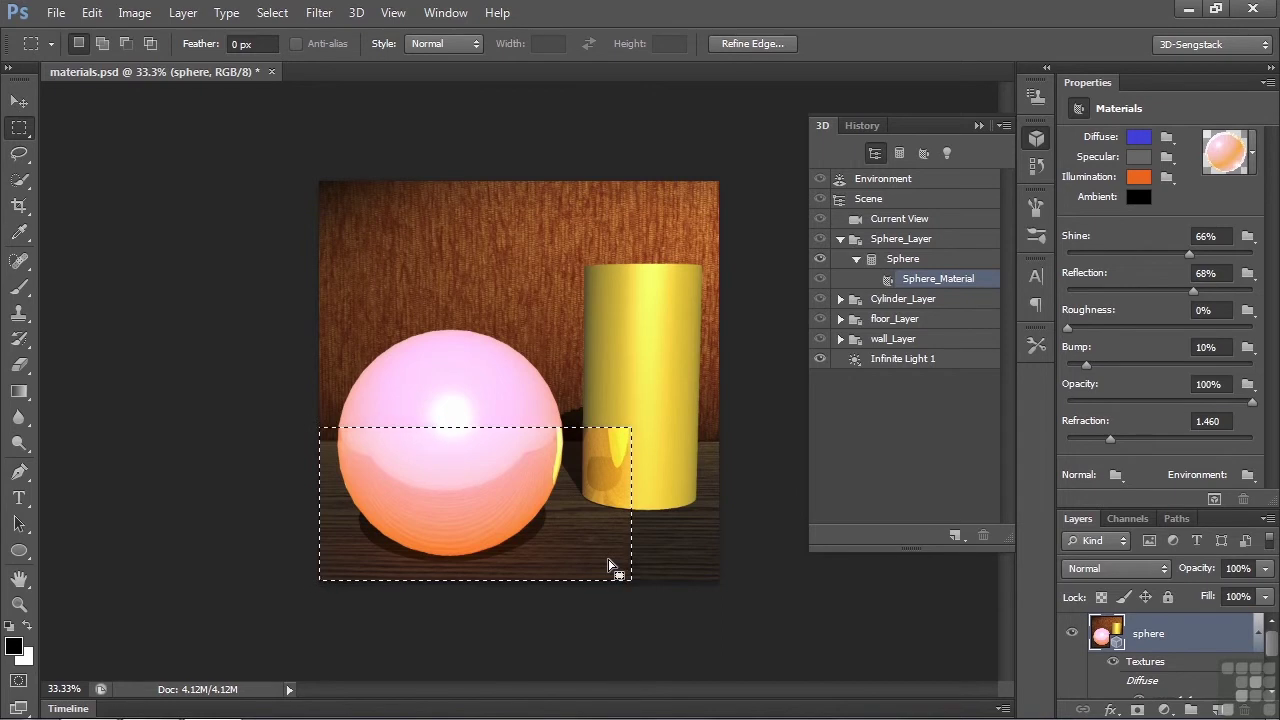
left_click(670, 560)
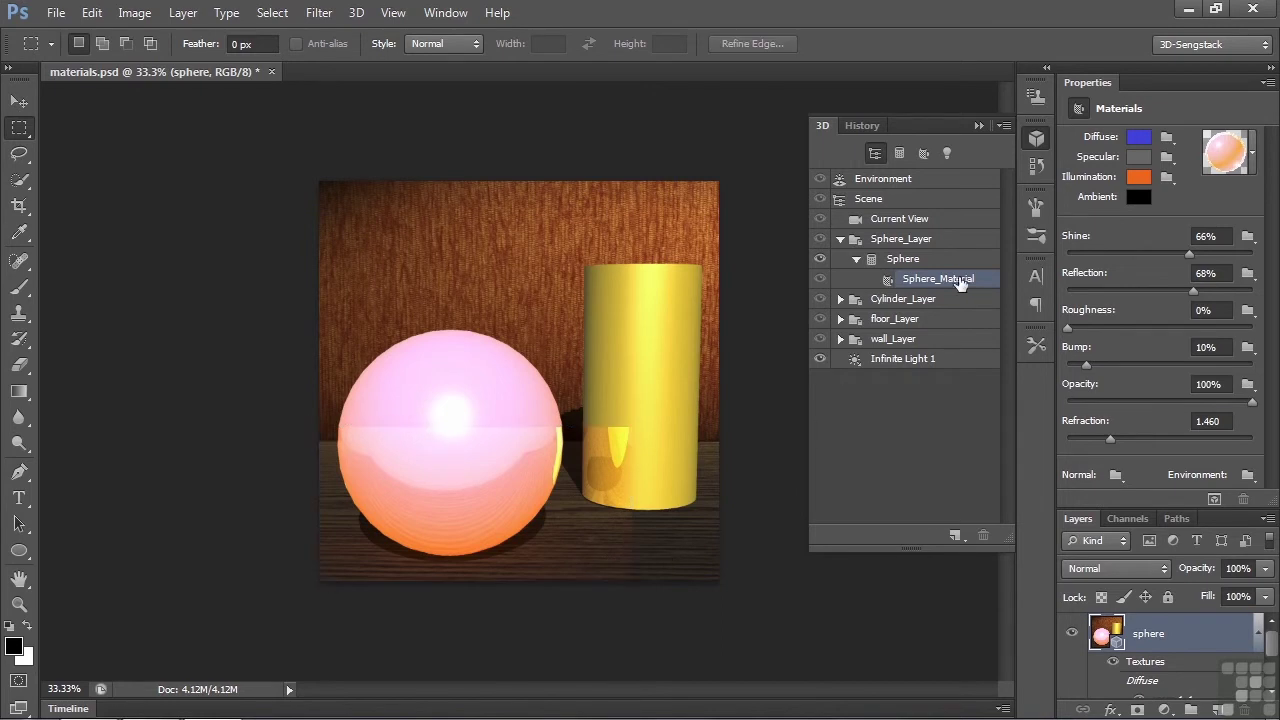
- Set the sphere's Illumination colour back to black 000000
left_click(1138, 177)
left_click_drag(960, 380, 757, 558)
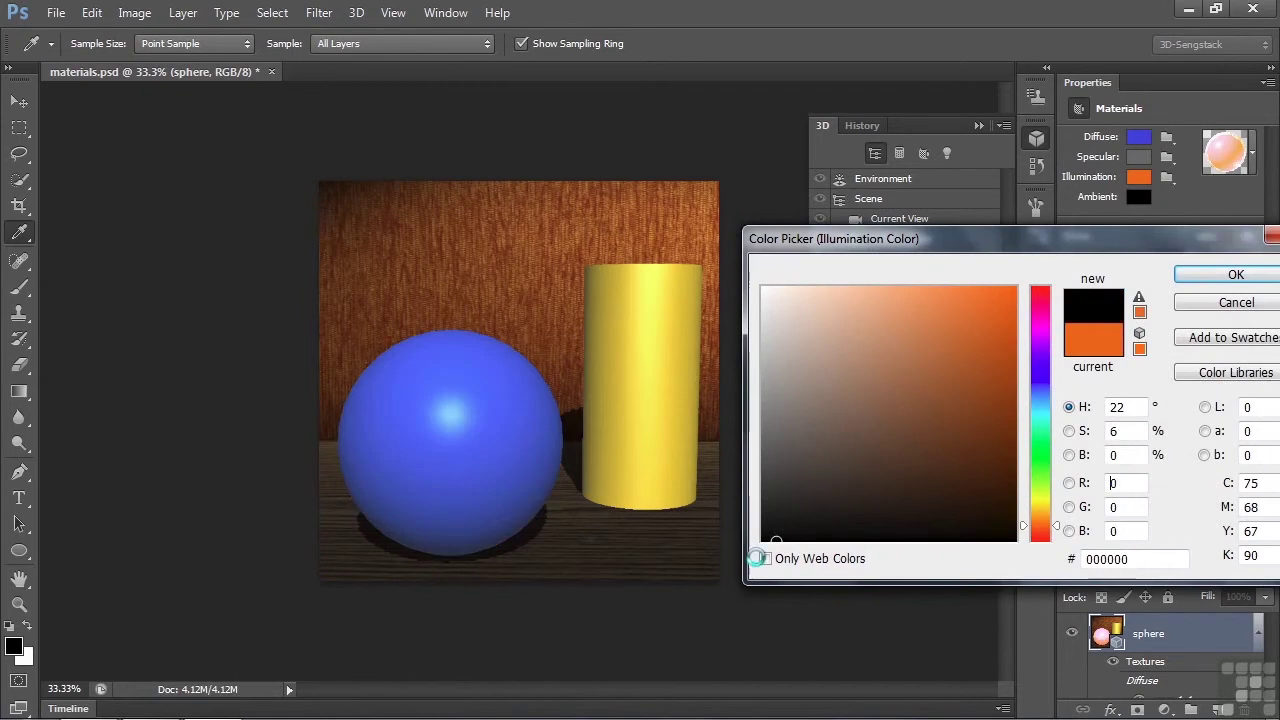
left_click(1234, 276)
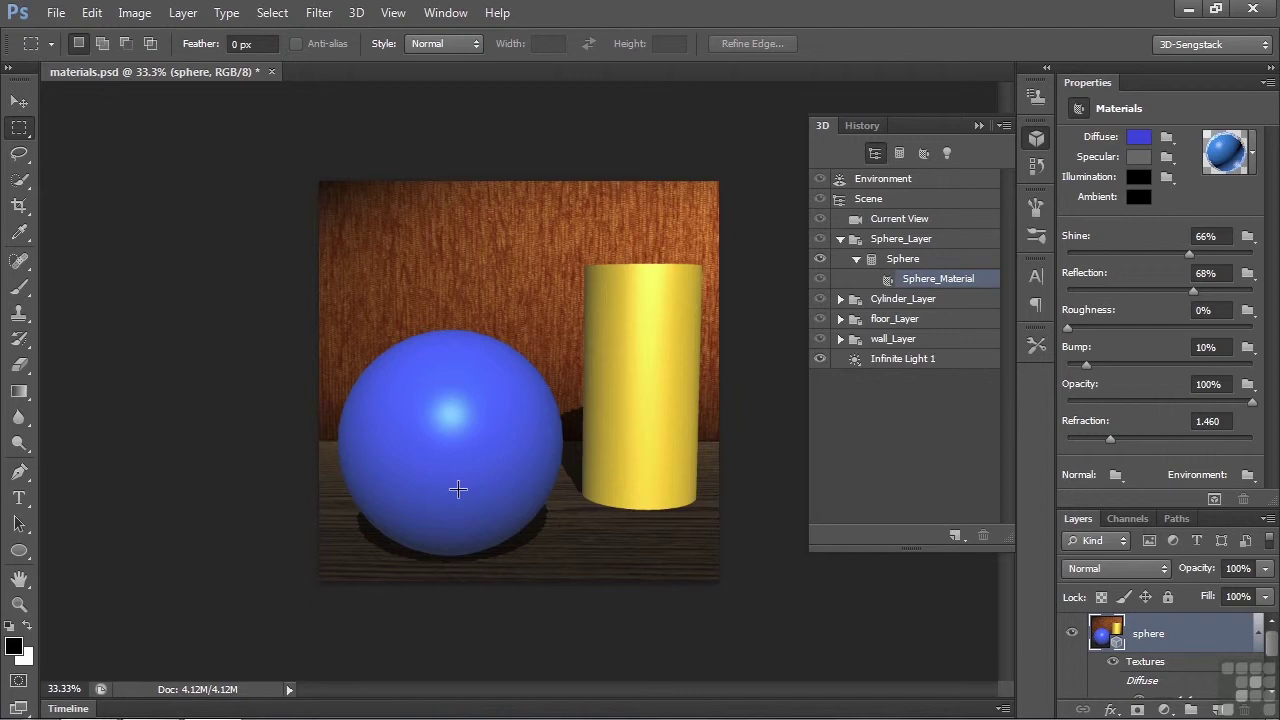
- Give the sphere material a pink Ambient colour
left_click(904, 181)
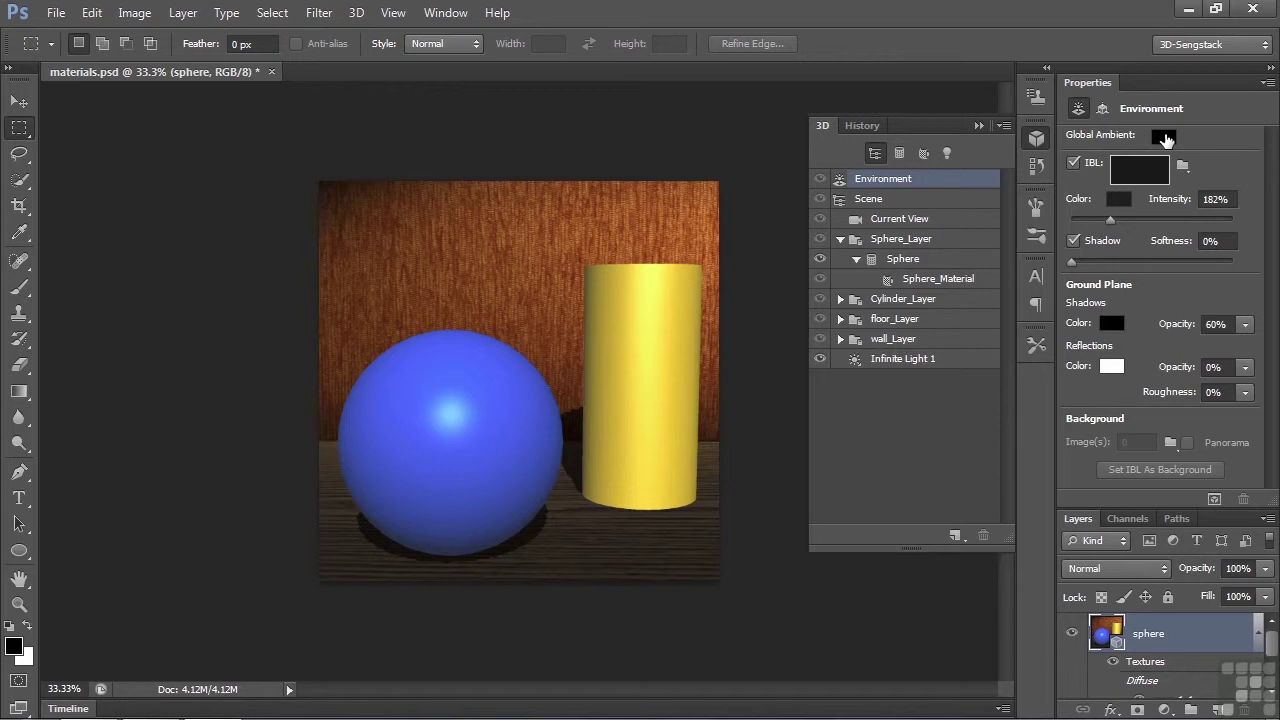
left_click(955, 282)
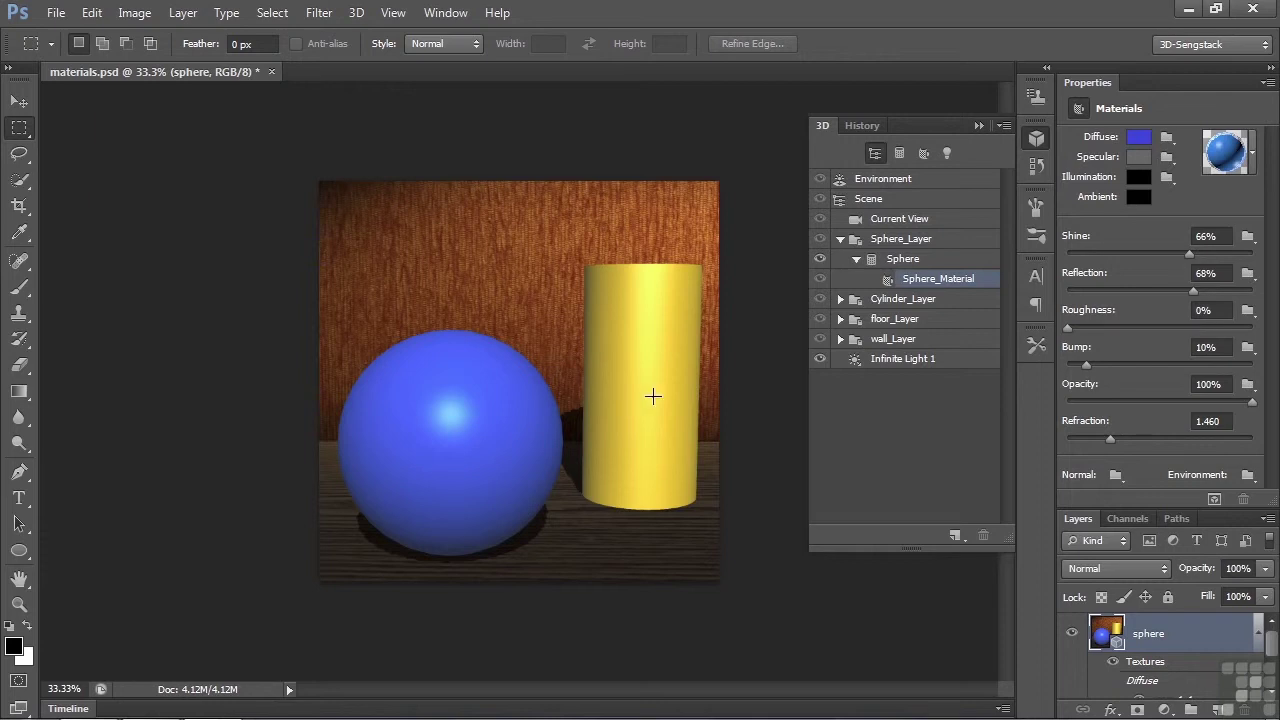
left_click(1137, 198)
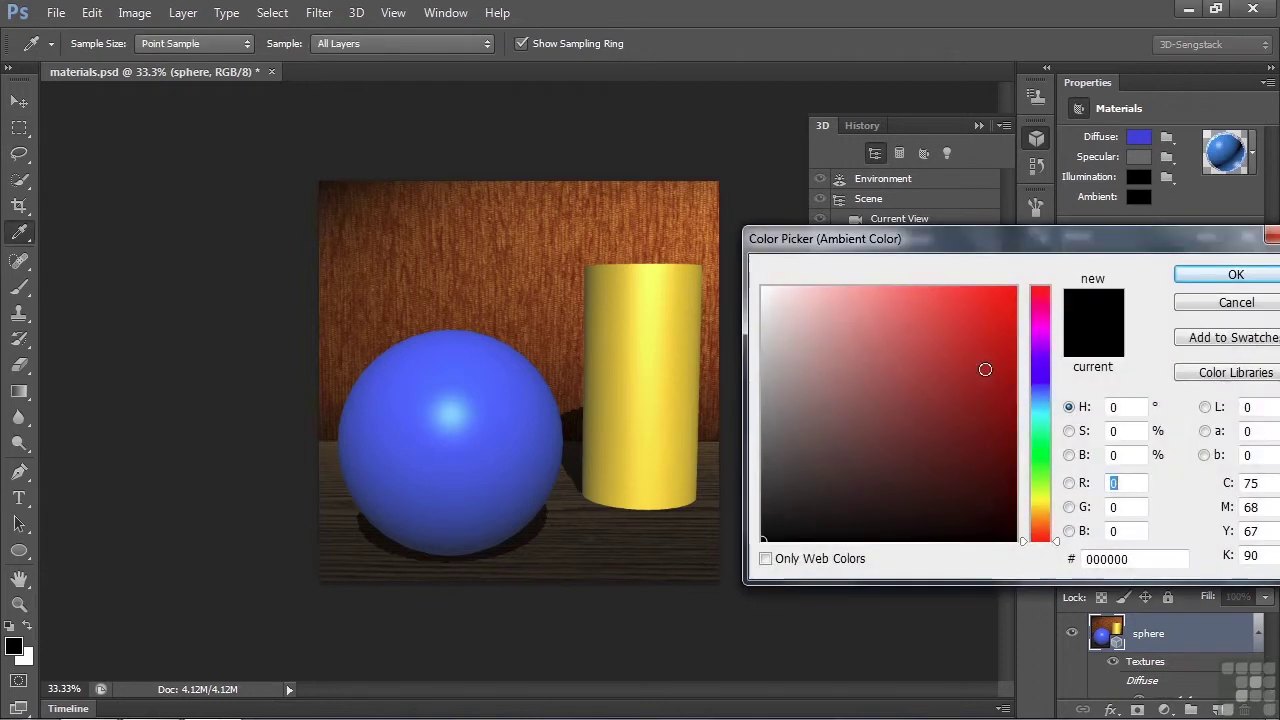
mouse_move(773, 537)
left_mouse_down()
mouse_move(757, 434)
mouse_move(760, 271)
mouse_move(978, 265)
mouse_move(908, 273)
mouse_move(921, 288)
left_mouse_up()
left_click(1222, 276)
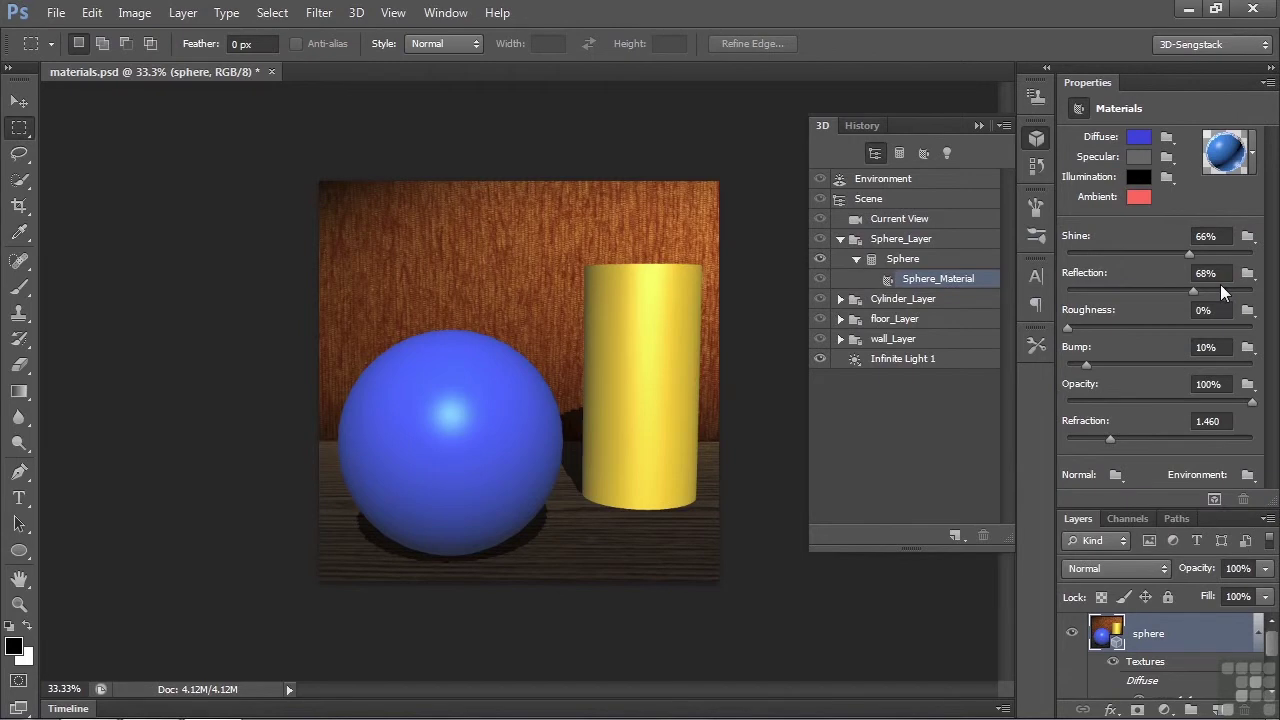
- Set the Environment's Global Ambient colour to light grey b1b1b1
left_click(889, 183)
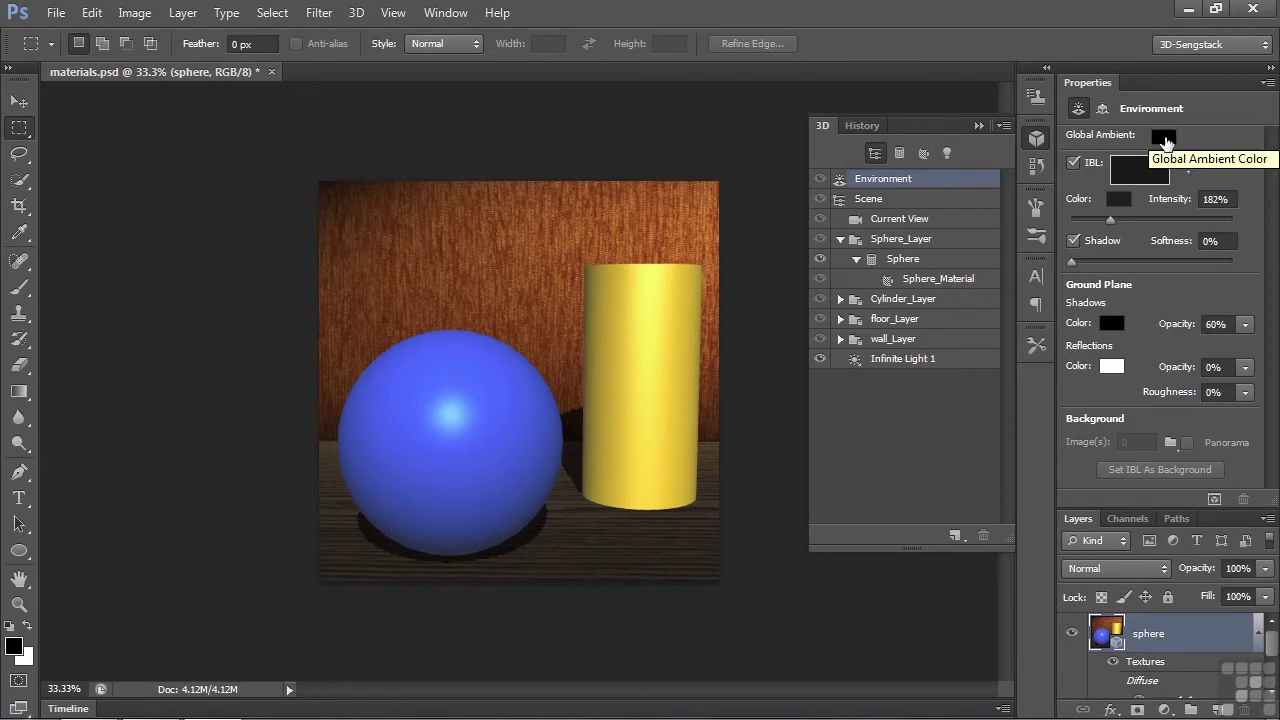
left_click(1163, 137)
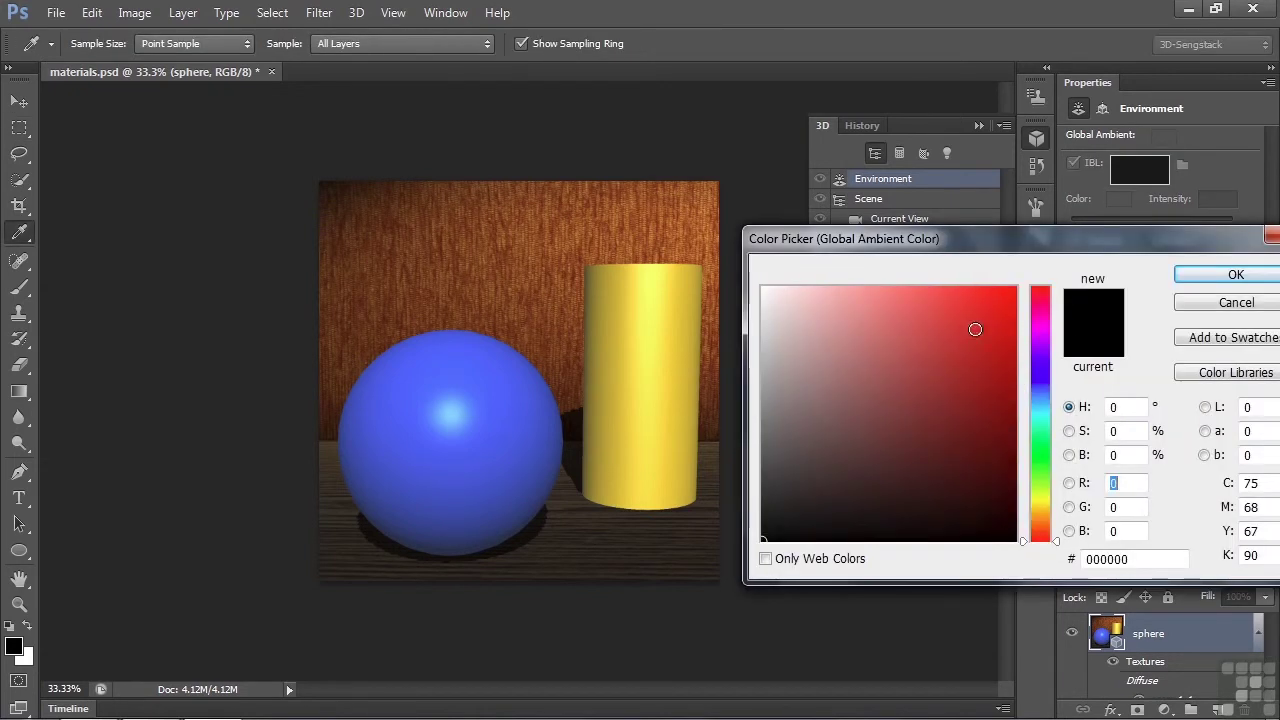
left_click_drag(766, 540, 758, 365)
left_click(1233, 276)
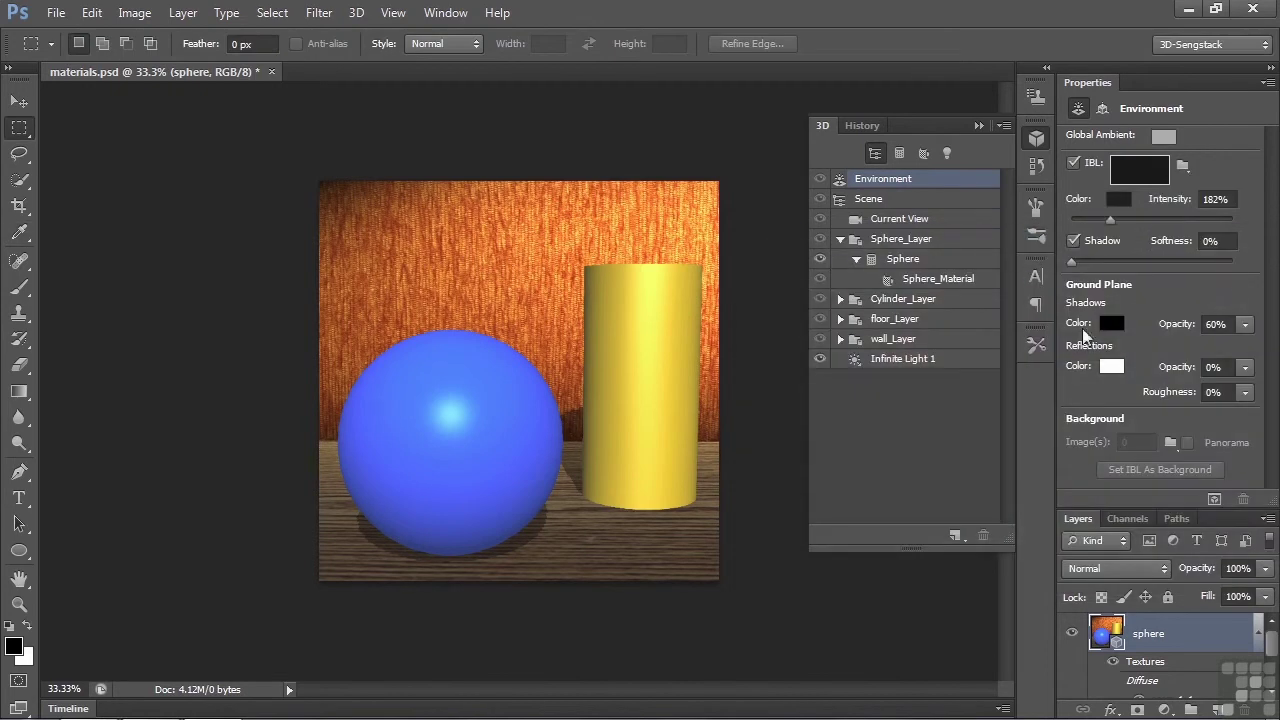
- Pick a bright green (19ee1e) for the sphere material's Ambient color
left_click(18, 101)
left_click(469, 436)
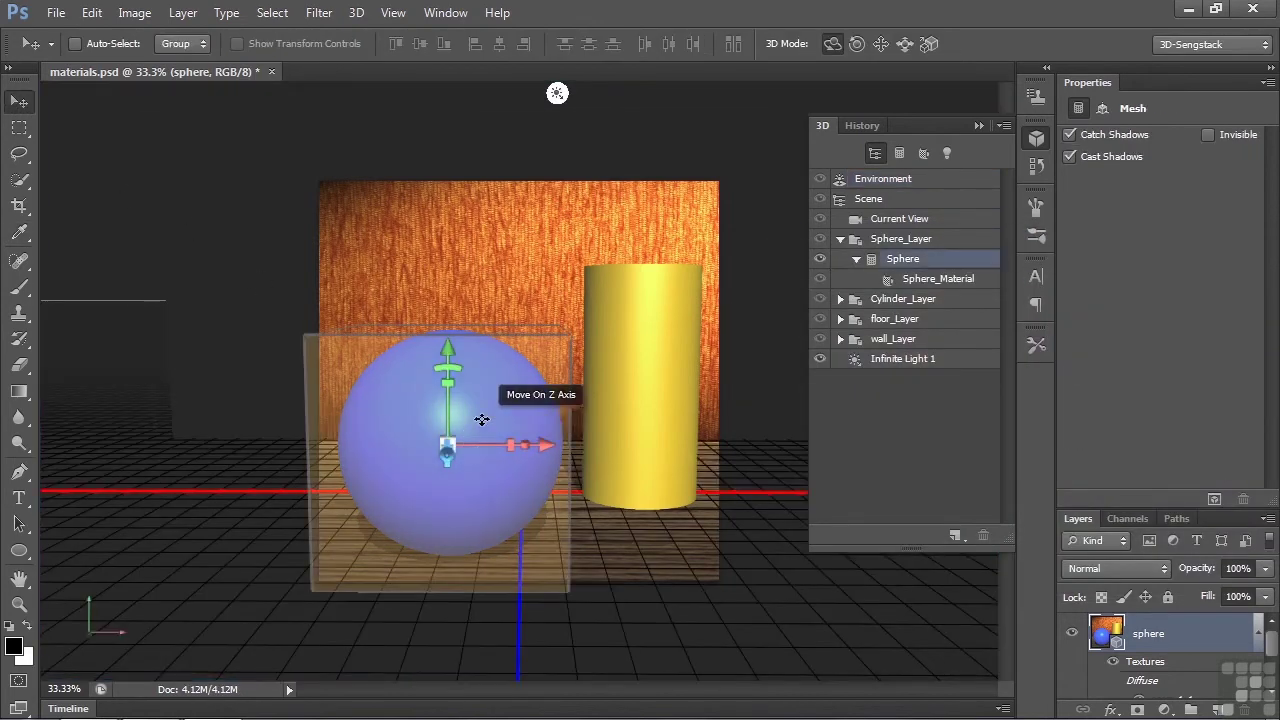
left_click(483, 418)
left_click(1139, 197)
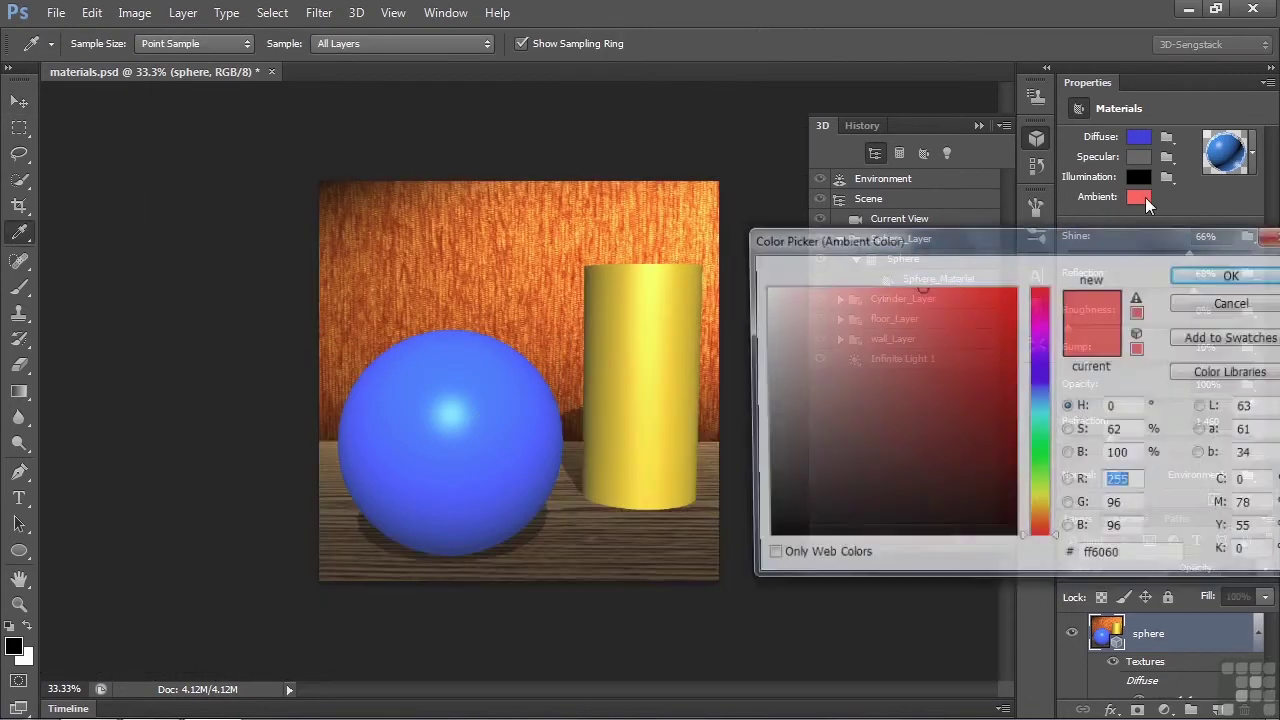
left_click(1043, 456)
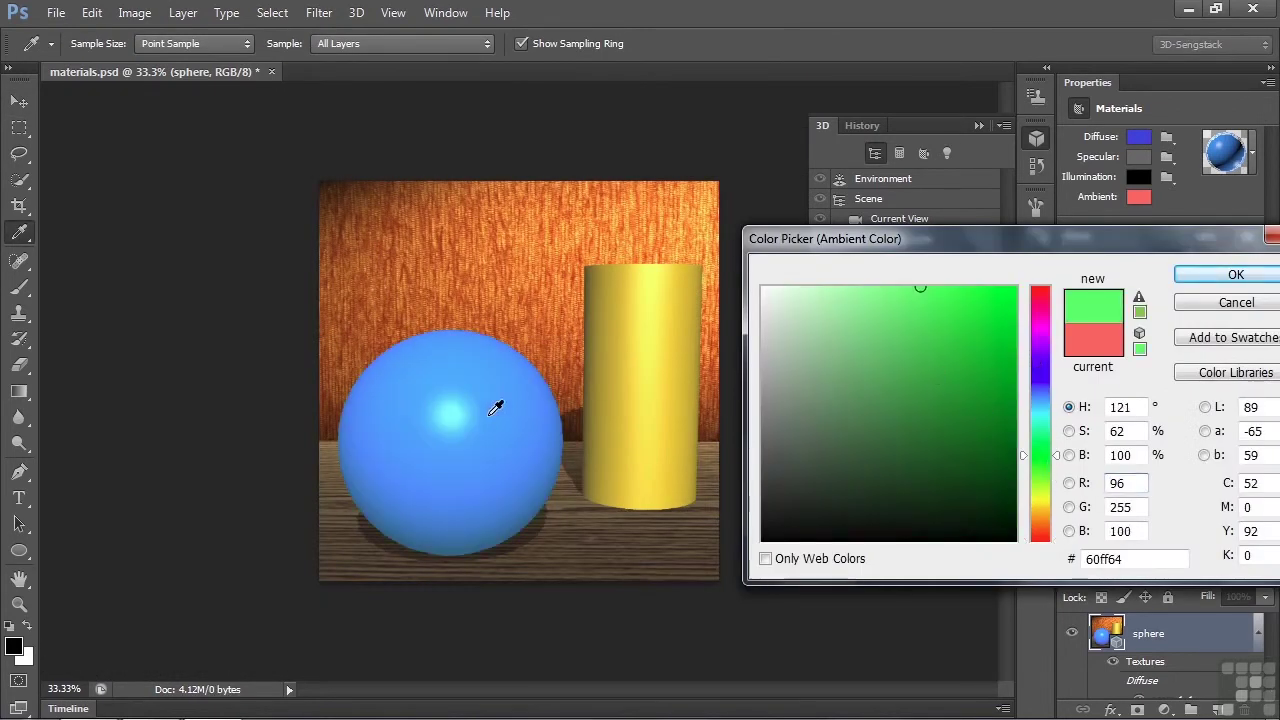
mouse_move(905, 332)
left_mouse_down()
mouse_move(1006, 329)
mouse_move(1015, 283)
mouse_move(1014, 414)
mouse_move(1006, 286)
mouse_move(780, 289)
mouse_move(1012, 293)
mouse_move(1014, 451)
mouse_move(997, 363)
mouse_move(920, 330)
mouse_move(989, 303)
left_mouse_up()
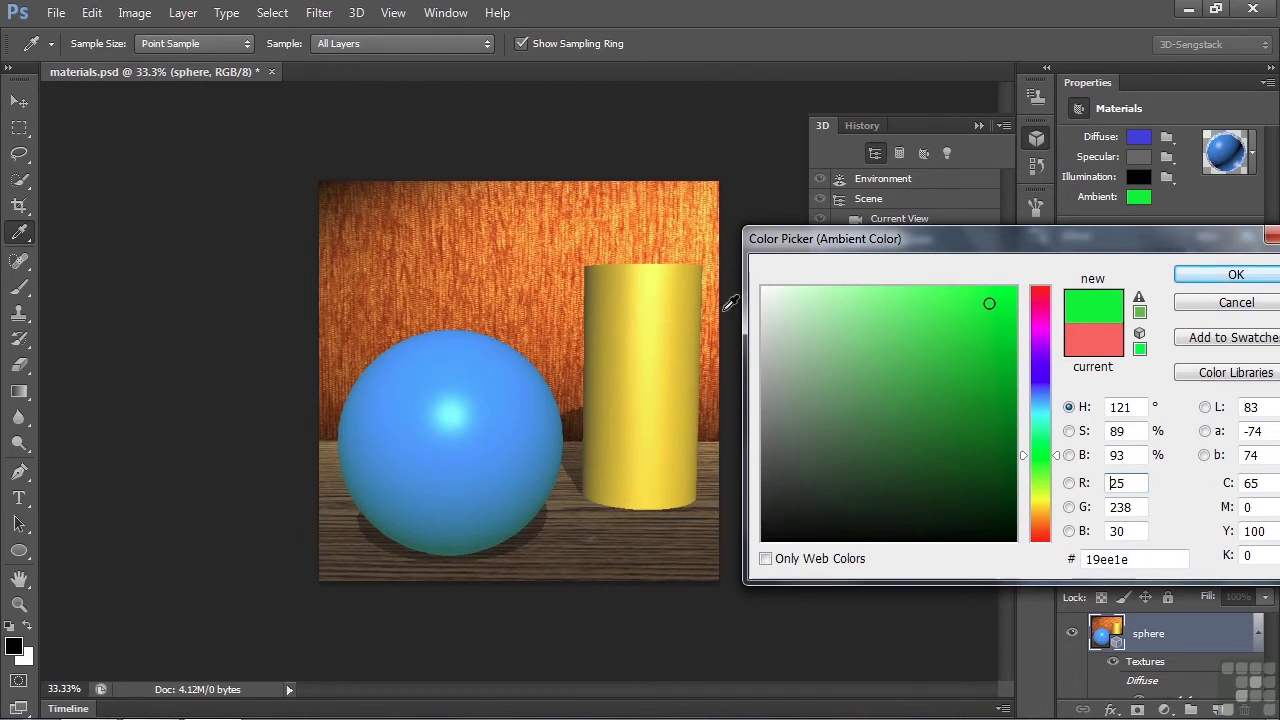
- Accept the sphere's green ambient, then set Cylinder_Material's Ambient color to dark green 034d04
left_click(1236, 302)
left_click(660, 364)
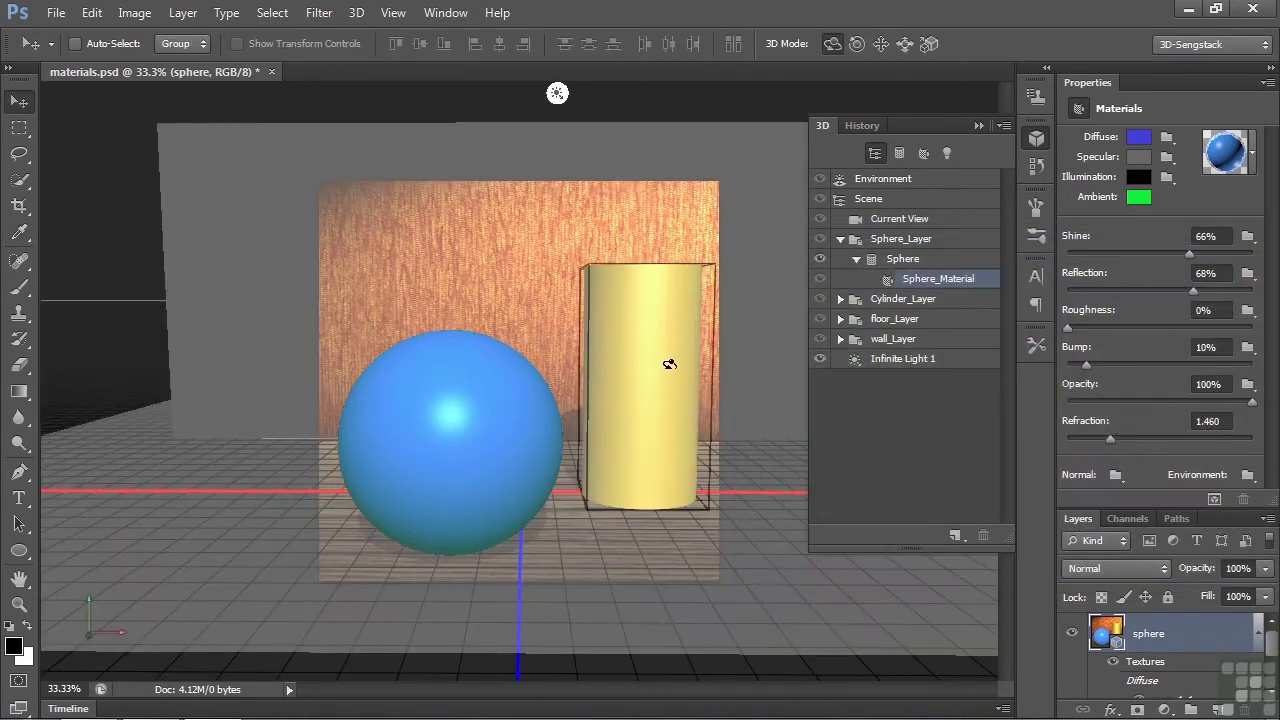
left_click(662, 366)
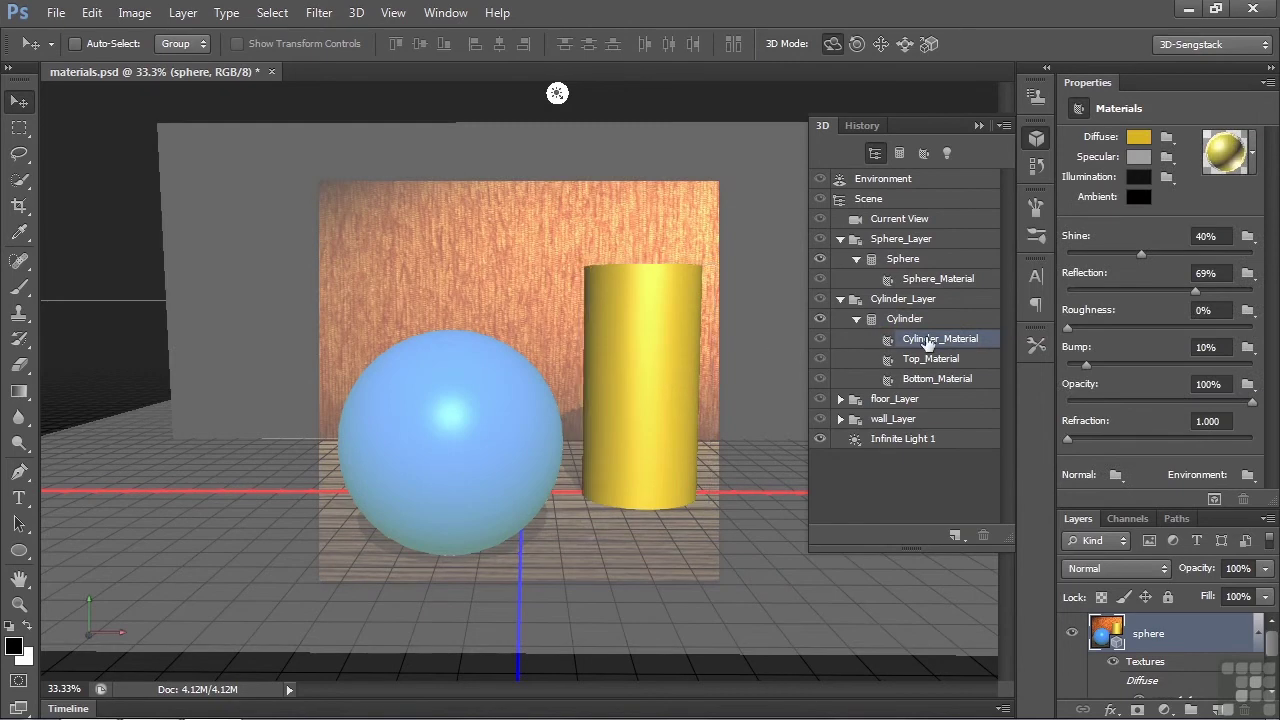
left_click(1135, 196)
left_click(1040, 455)
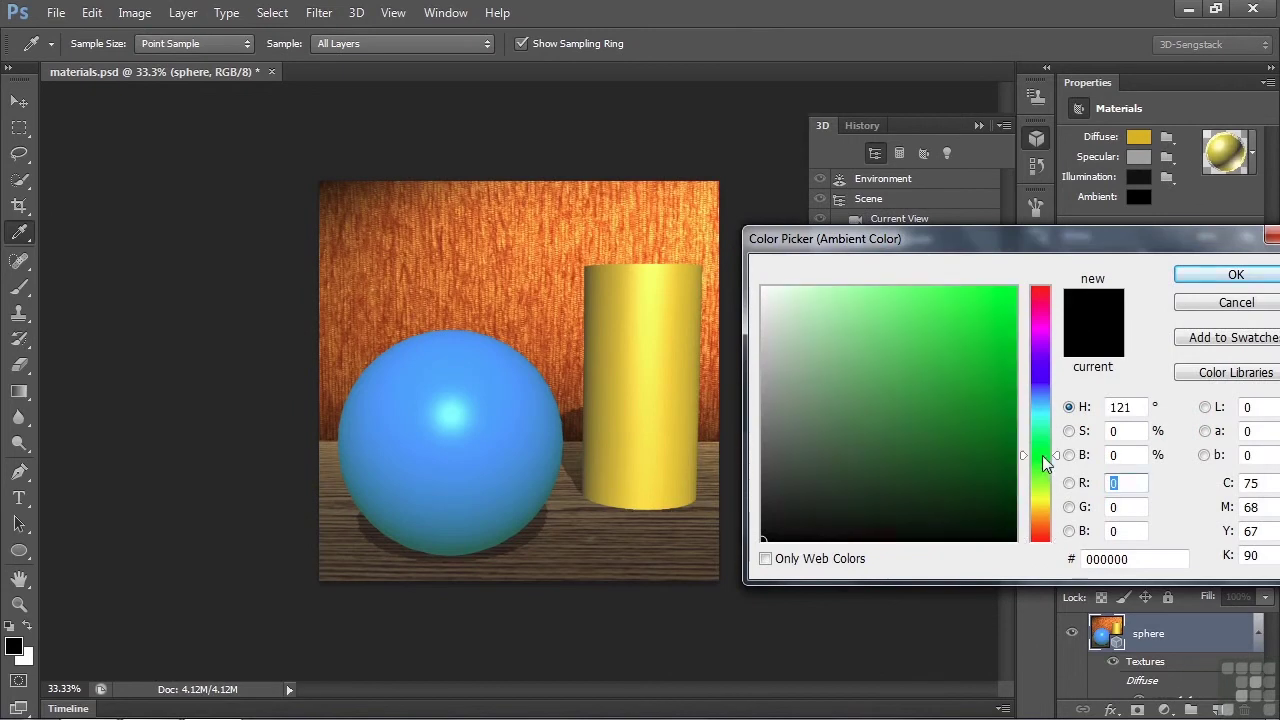
mouse_move(966, 437)
left_mouse_down()
mouse_move(974, 377)
mouse_move(941, 452)
mouse_move(869, 400)
mouse_move(997, 331)
mouse_move(1017, 426)
mouse_move(1014, 470)
mouse_move(1003, 363)
mouse_move(997, 486)
mouse_move(997, 326)
mouse_move(1007, 520)
mouse_move(1006, 423)
mouse_move(1007, 464)
left_mouse_up()
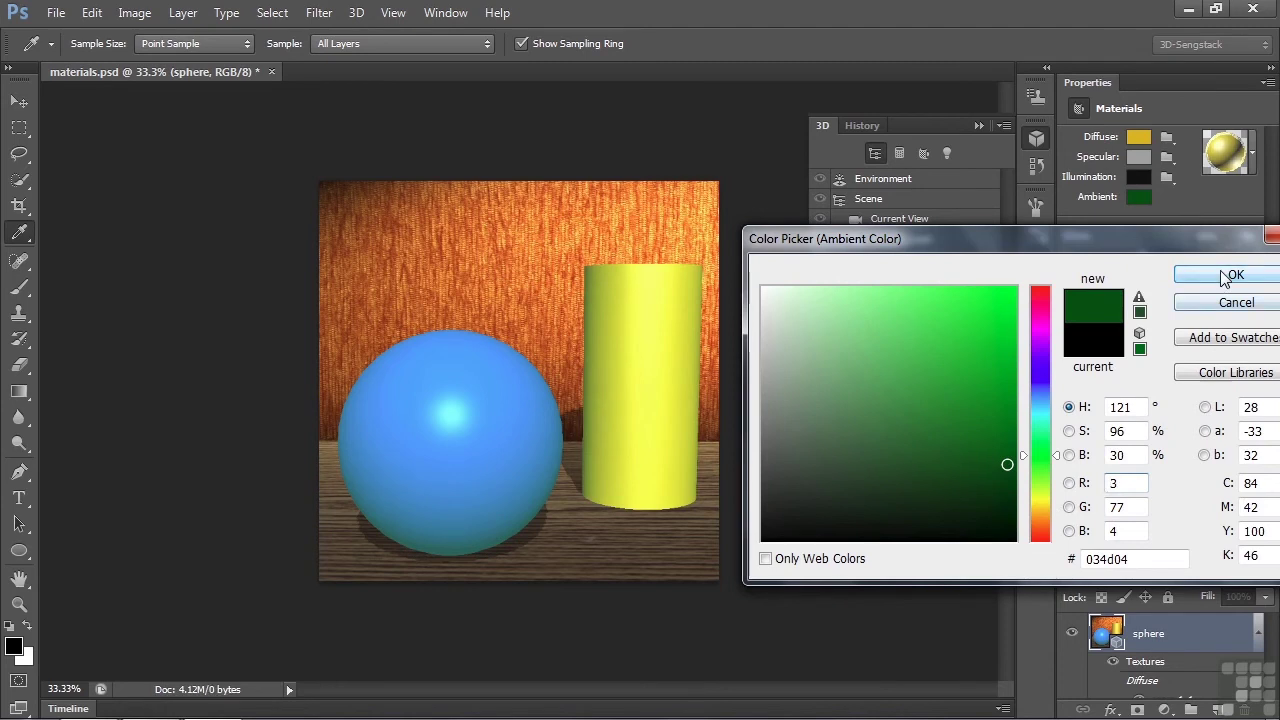
left_click(1236, 276)
- Set the Environment's Global Ambient color to black (000000)
left_click(899, 182)
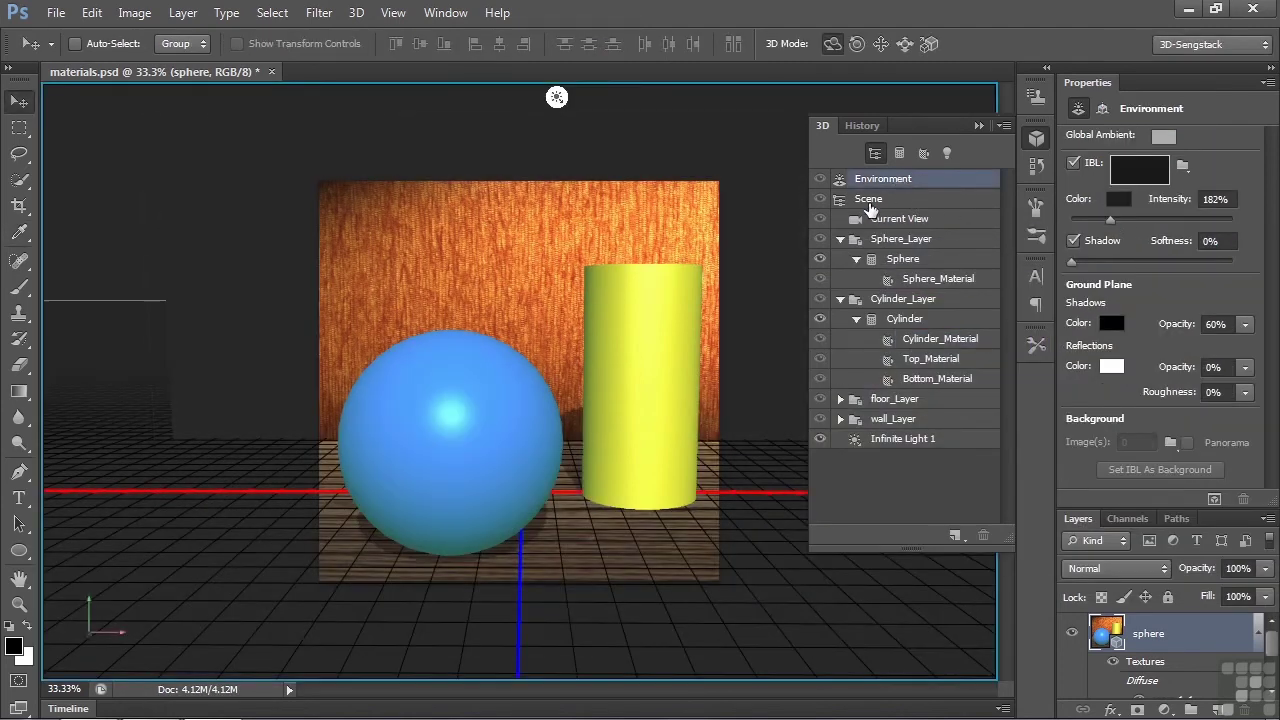
left_click(1162, 137)
left_click(723, 583)
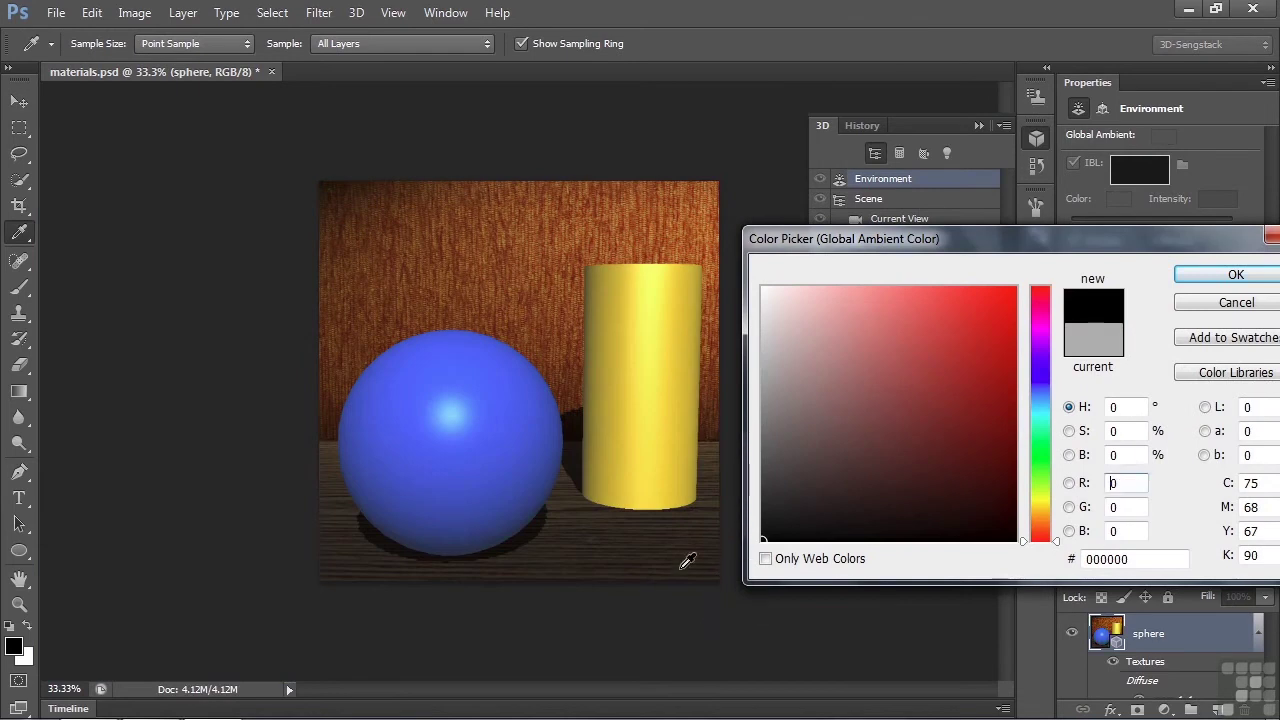
left_click(1227, 278)
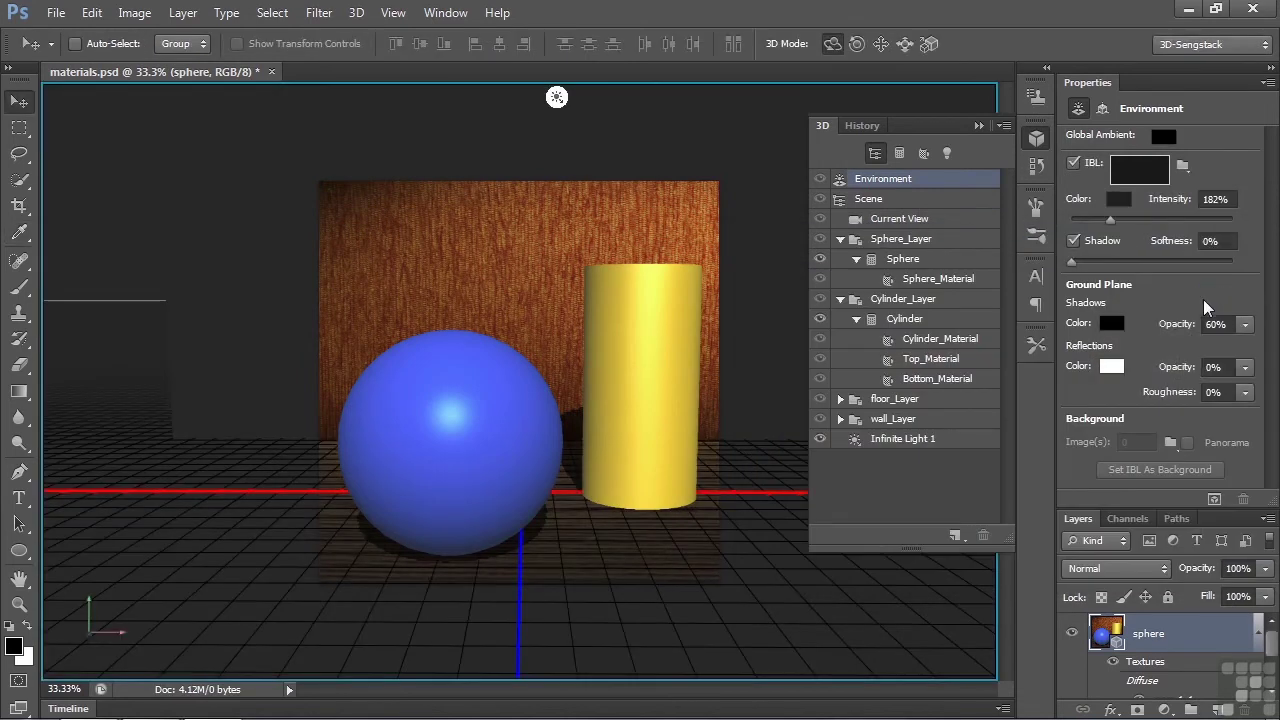